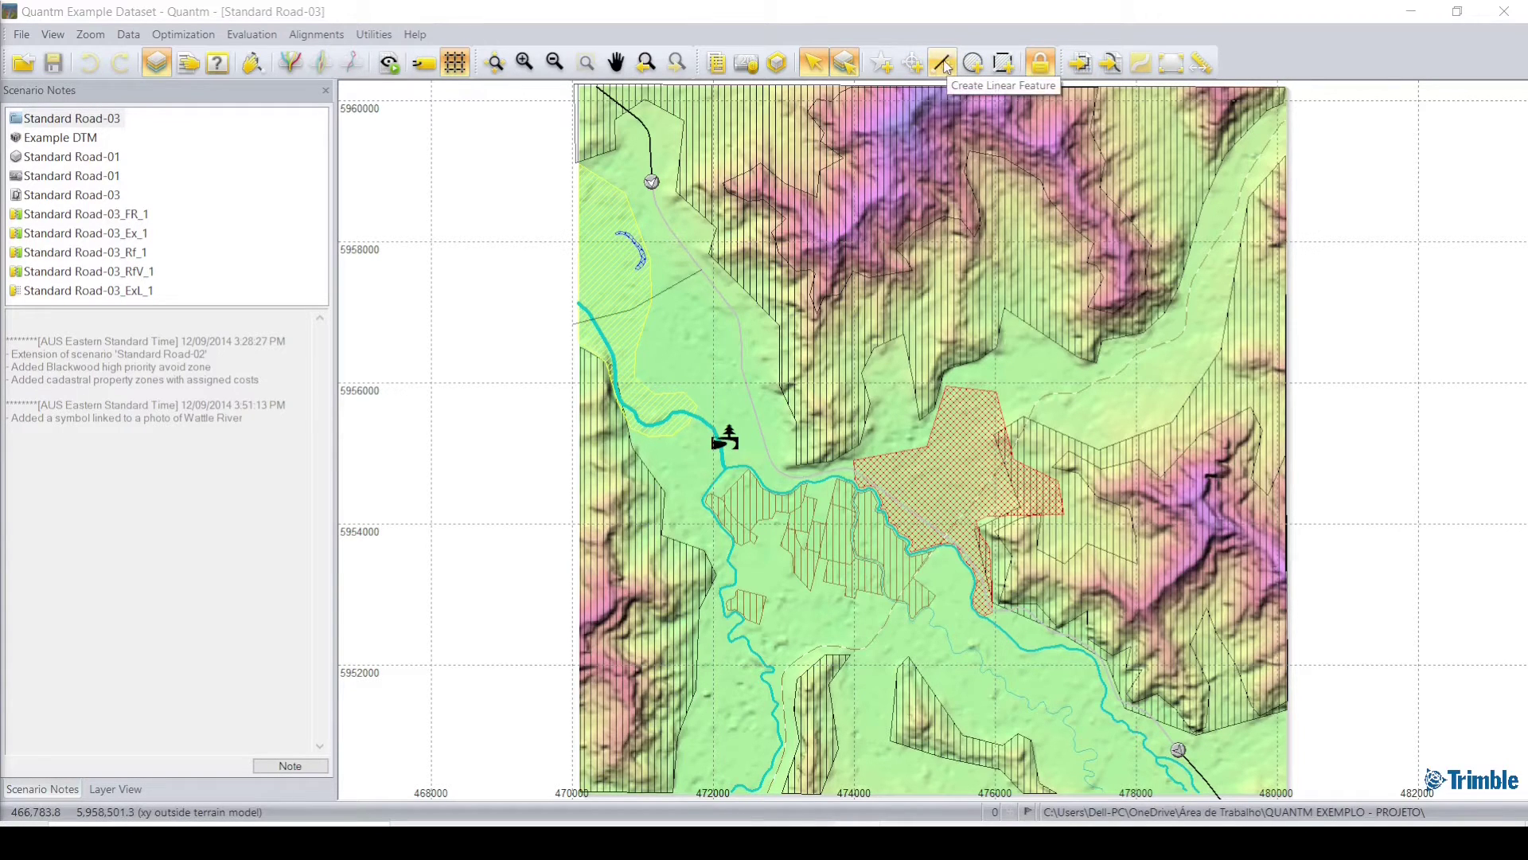
# - Start a new linear road feature named "rodovia" with a width of 14 m
pyautogui.click(945, 64)
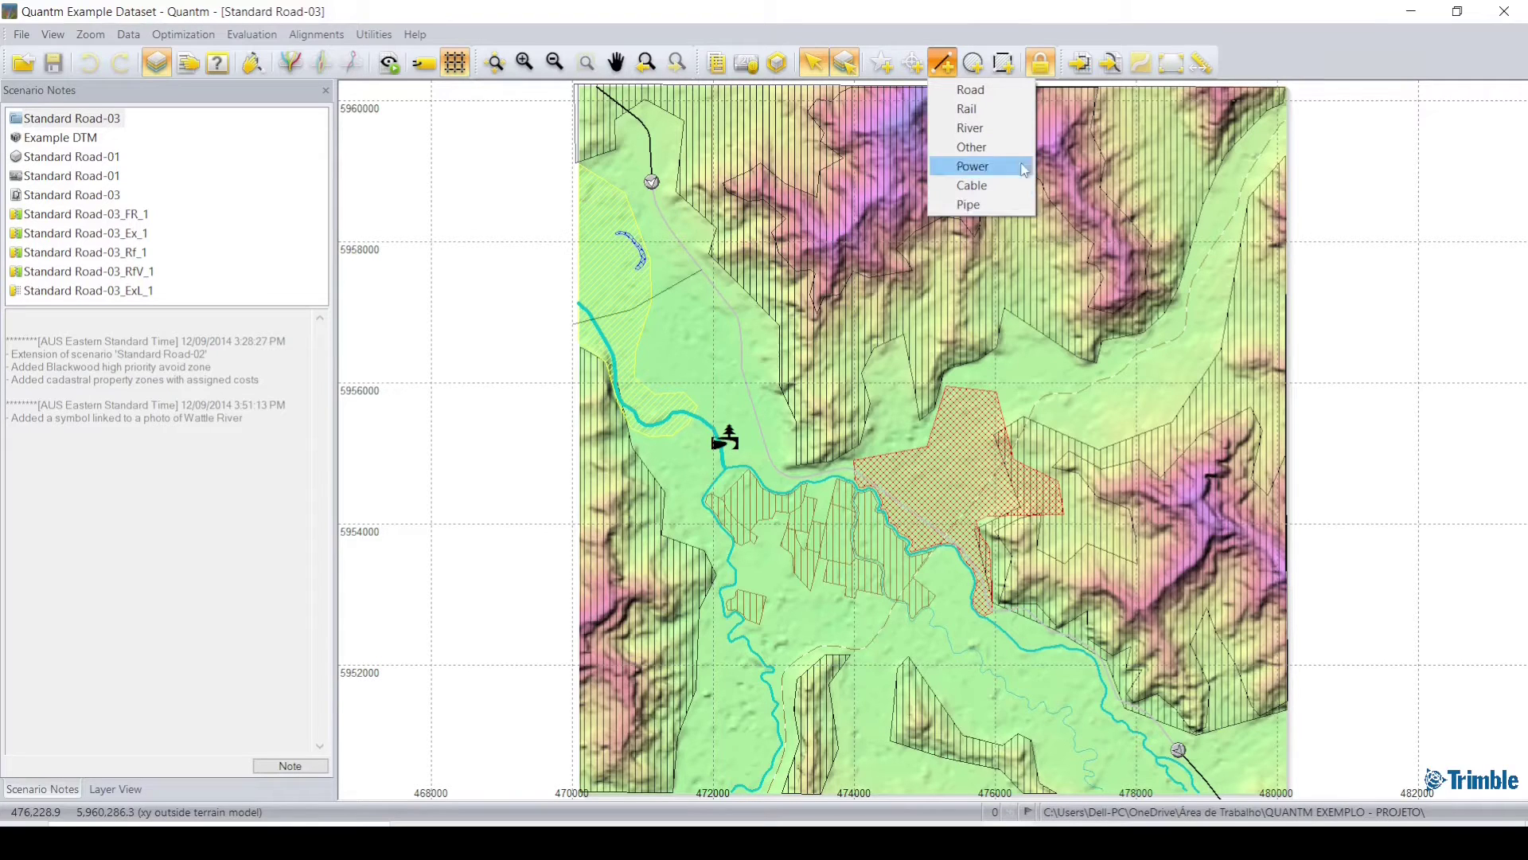
pyautogui.click(968, 93)
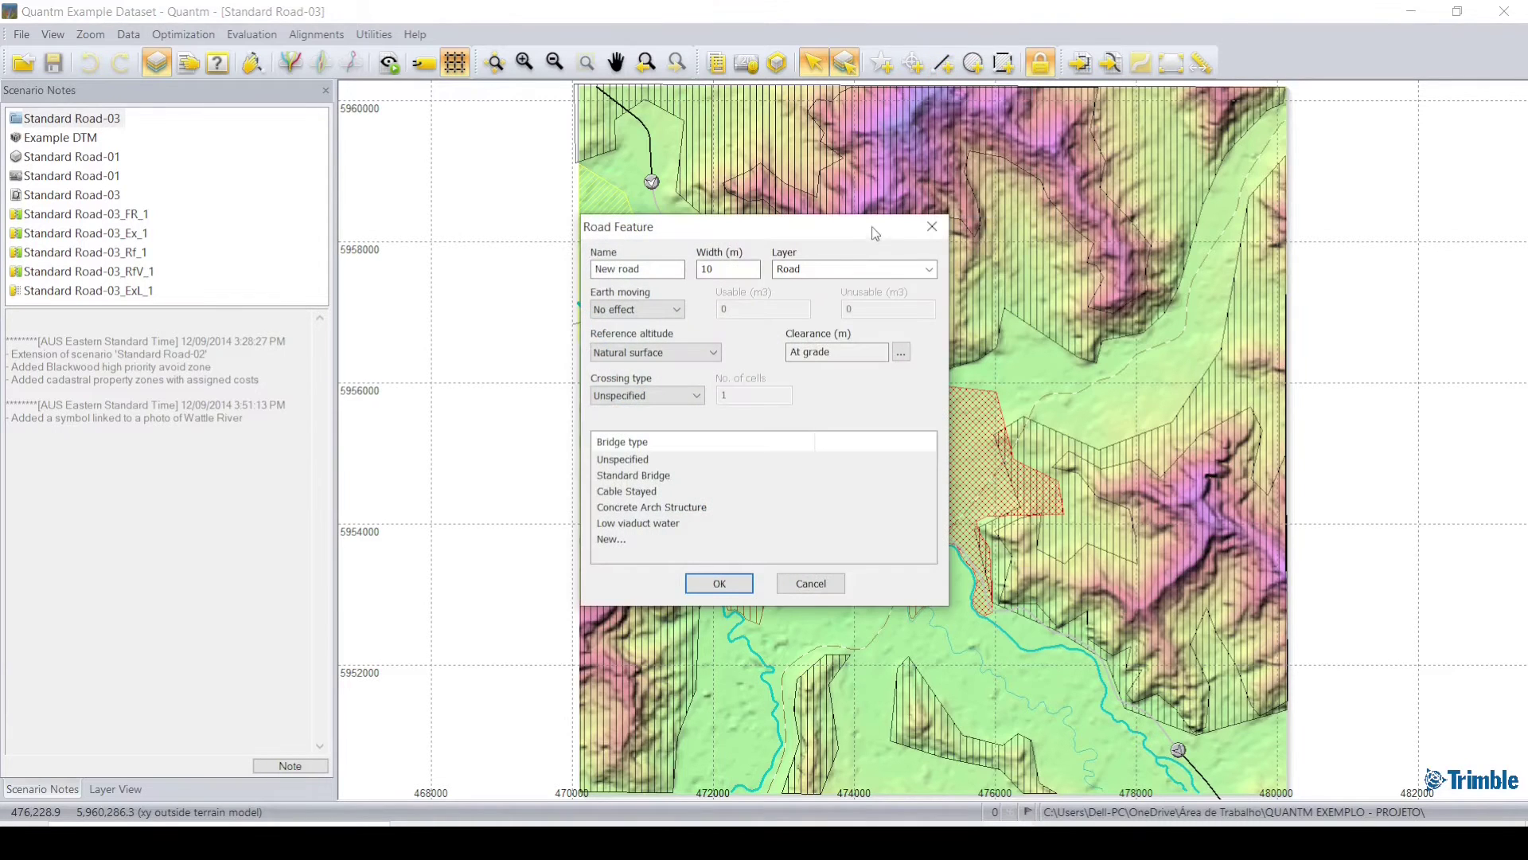
pyautogui.moveTo(952, 212); pyautogui.dragTo(995, 193)
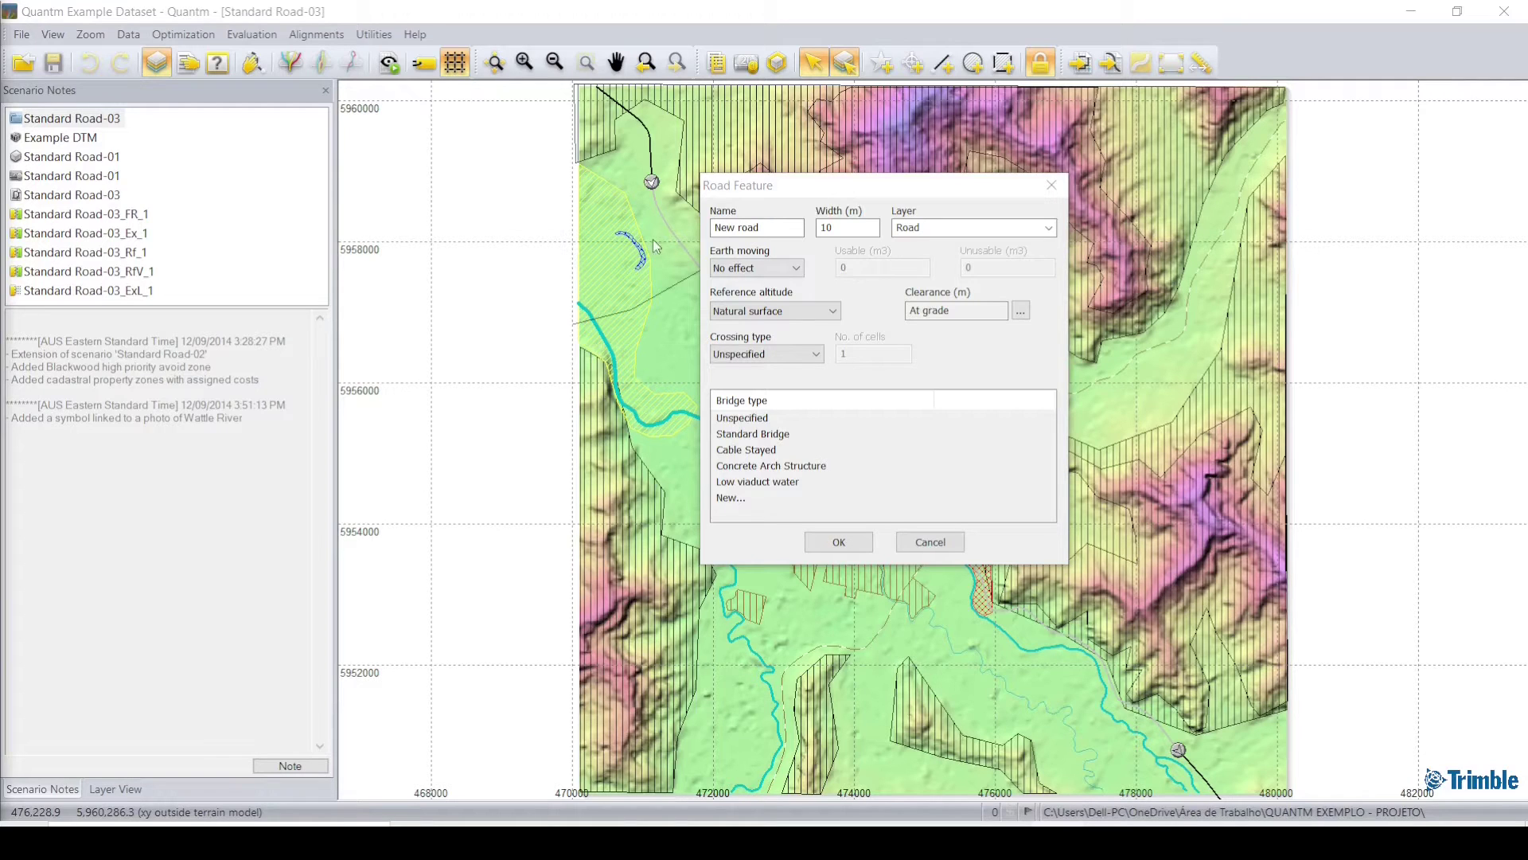
pyautogui.moveTo(769, 228); pyautogui.dragTo(712, 225)
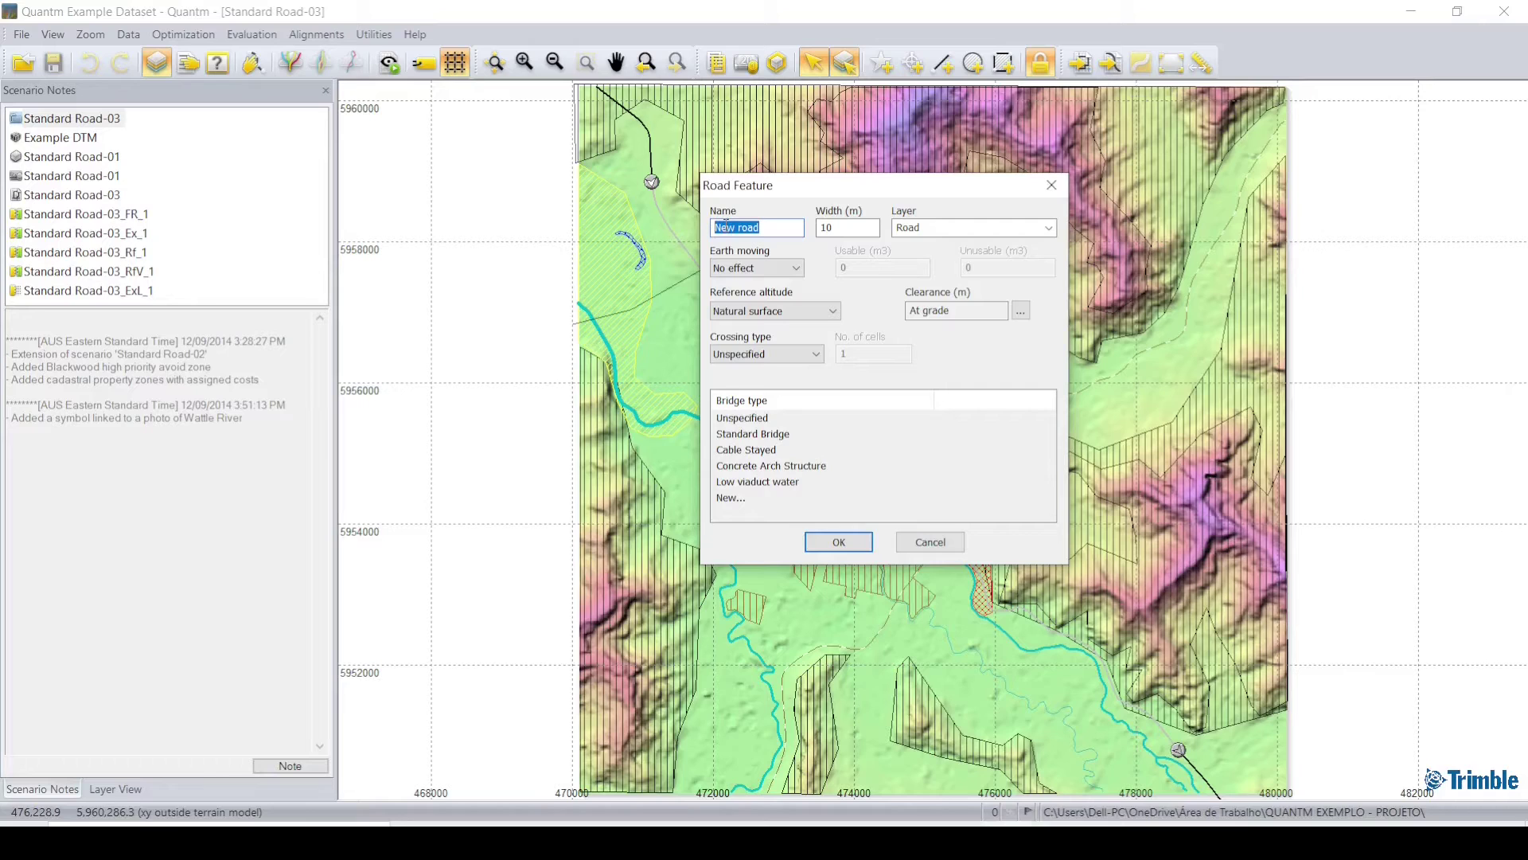
pyautogui.write('rodovia')
pyautogui.press('Tab')
pyautogui.write('14')
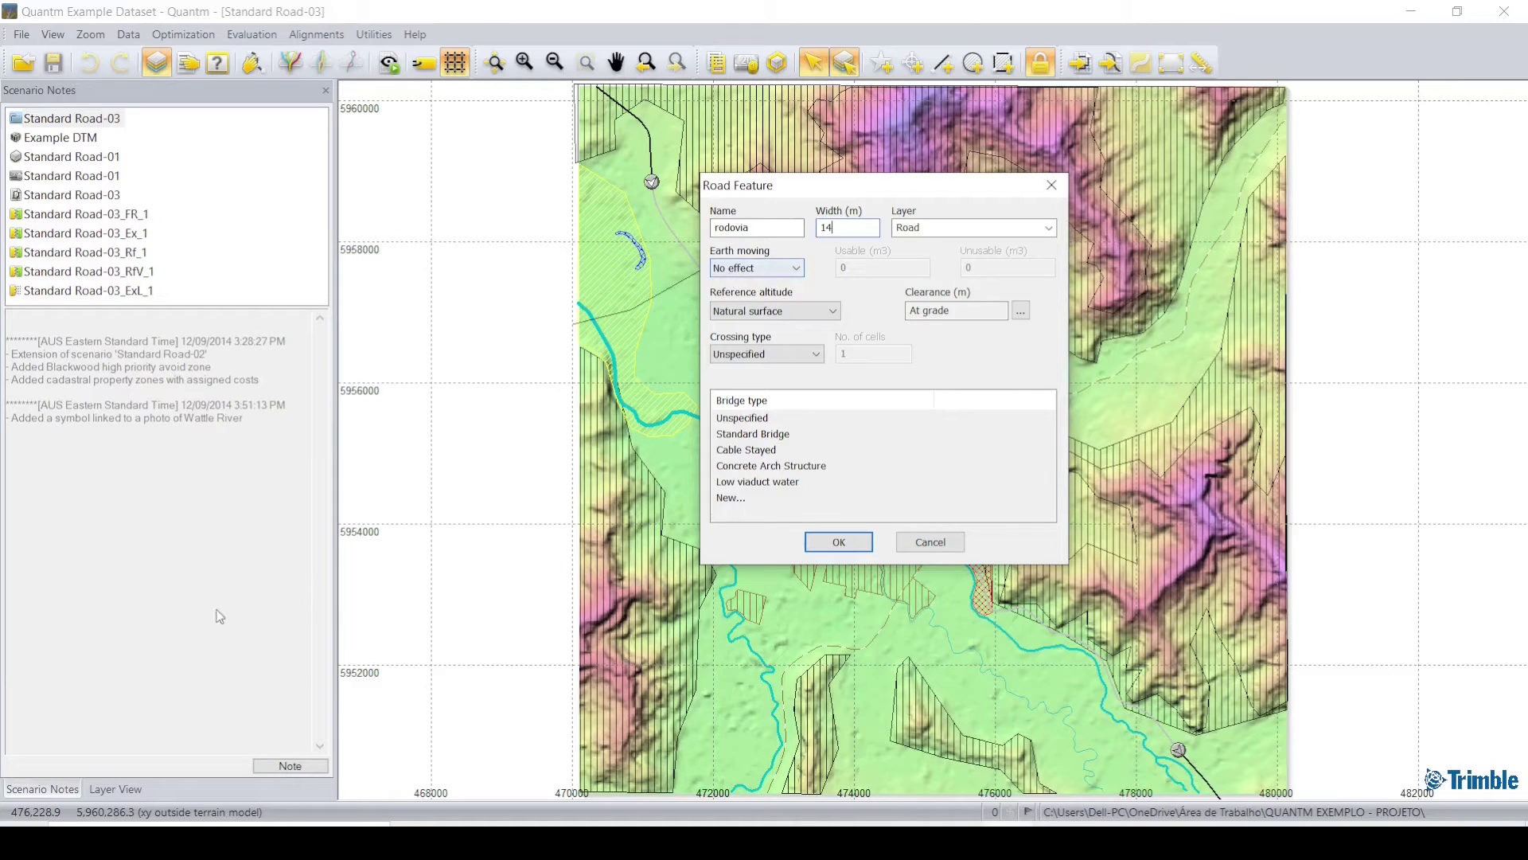
# - Set the road's earth moving to No effect and its reference altitude to Natural surface
pyautogui.click(777, 270)
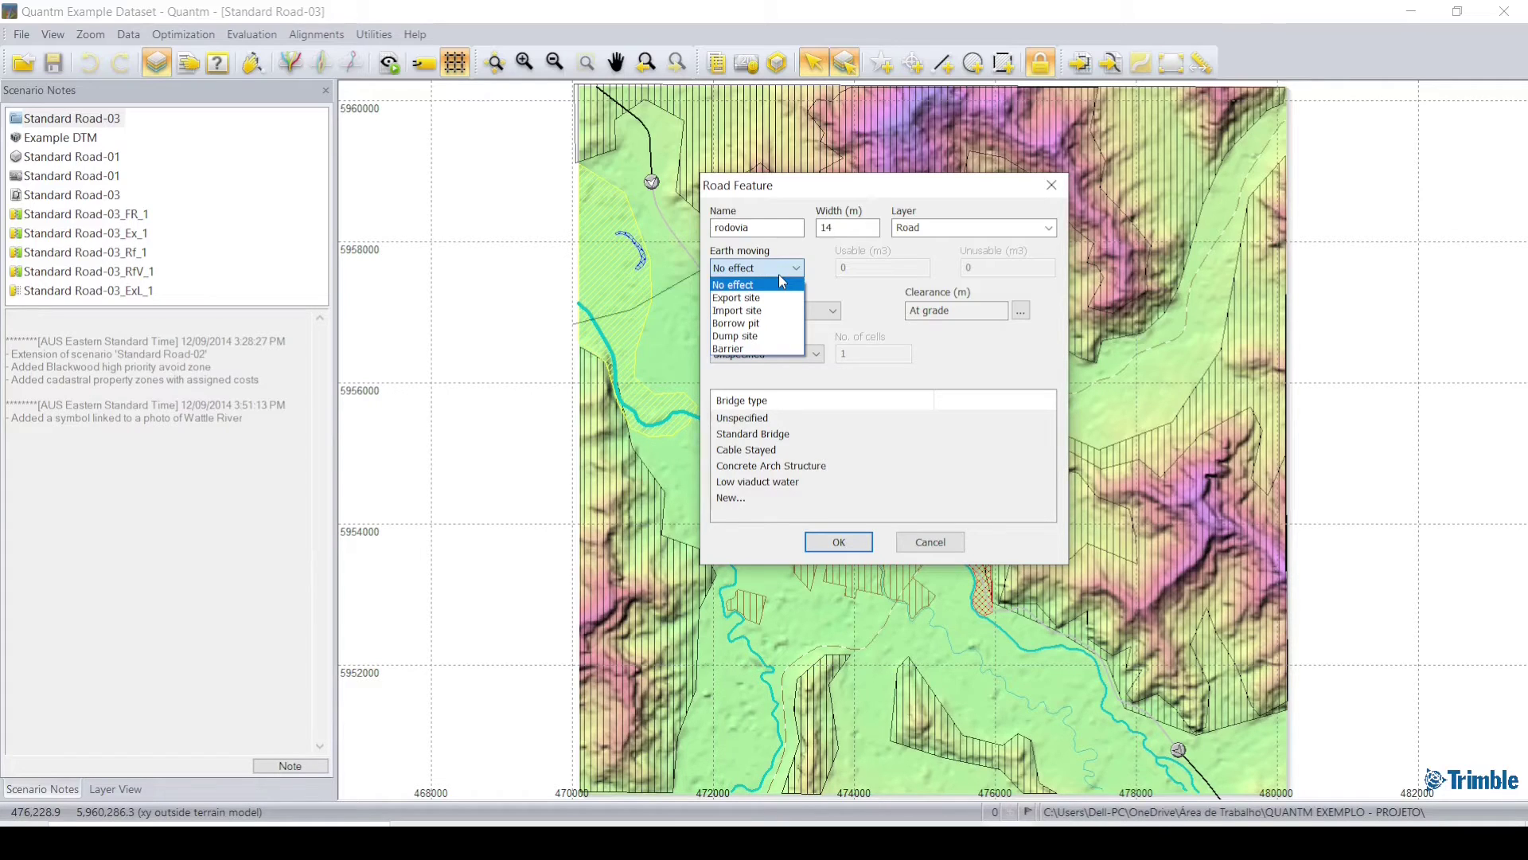
pyautogui.click(780, 277)
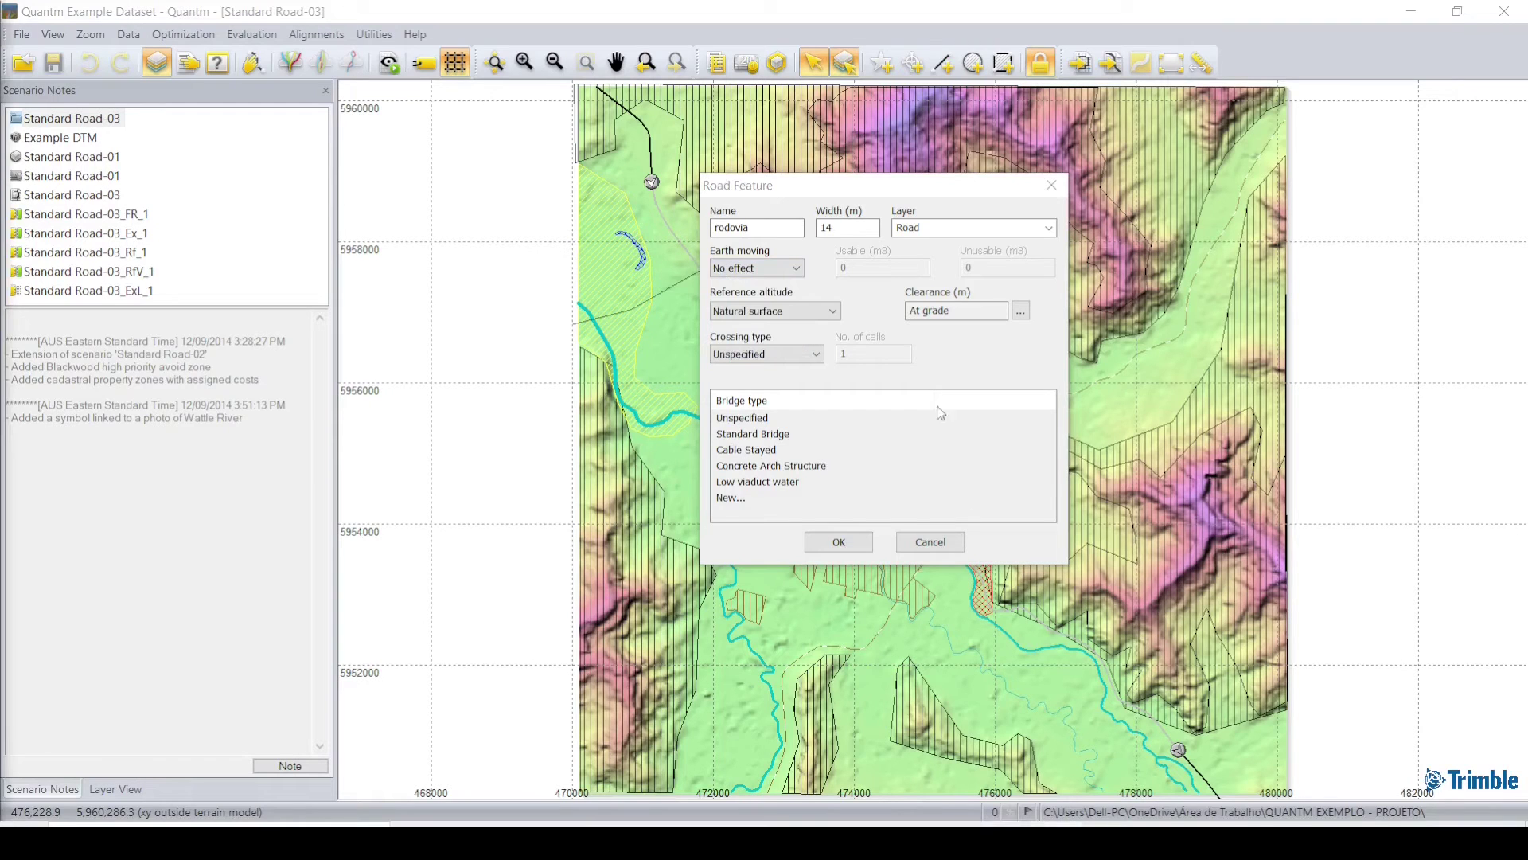
pyautogui.click(791, 270)
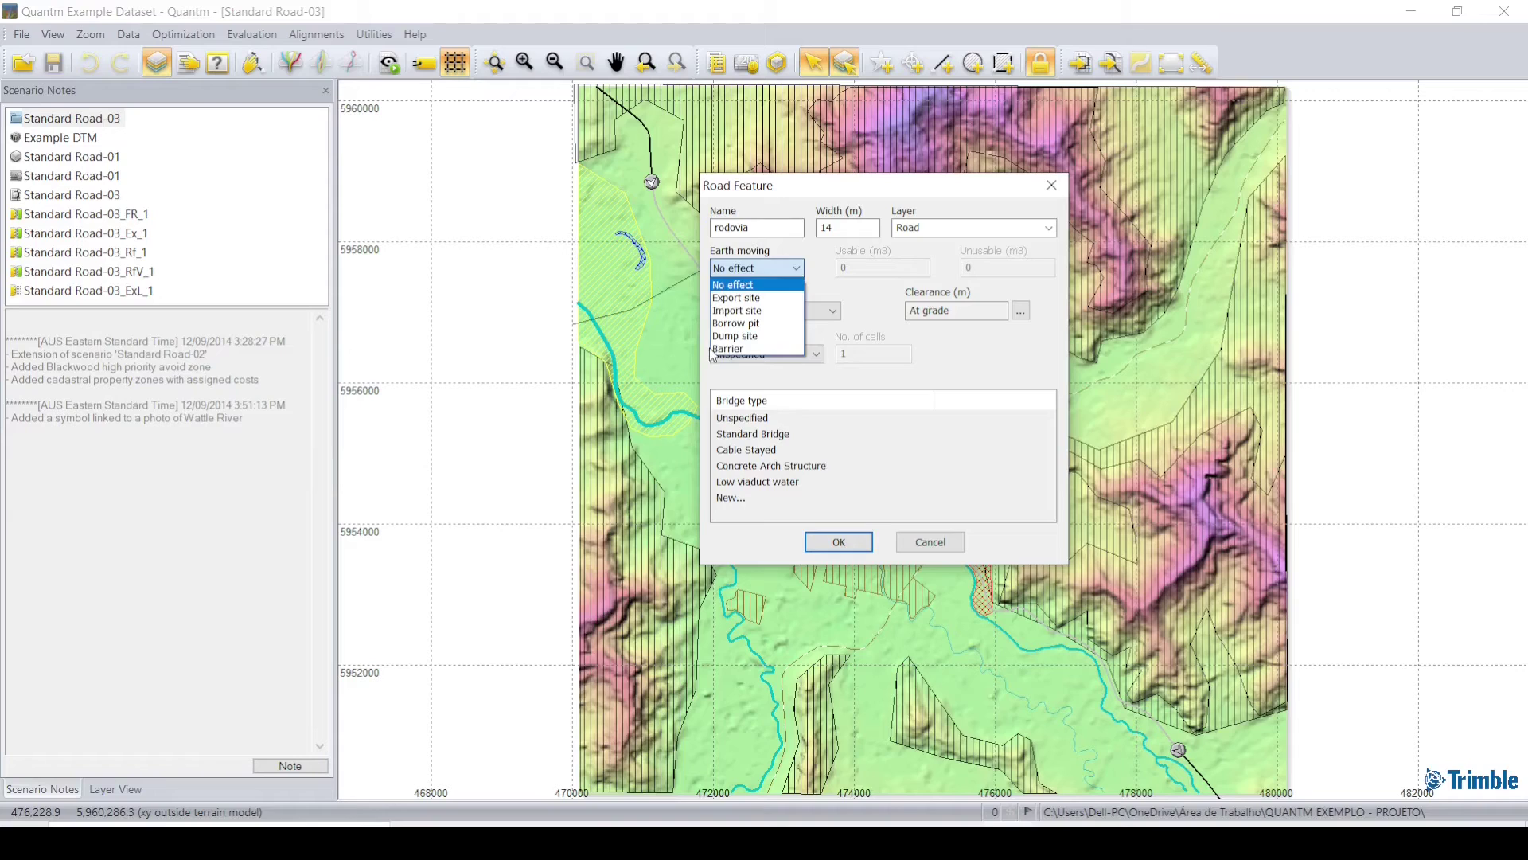
pyautogui.click(812, 279)
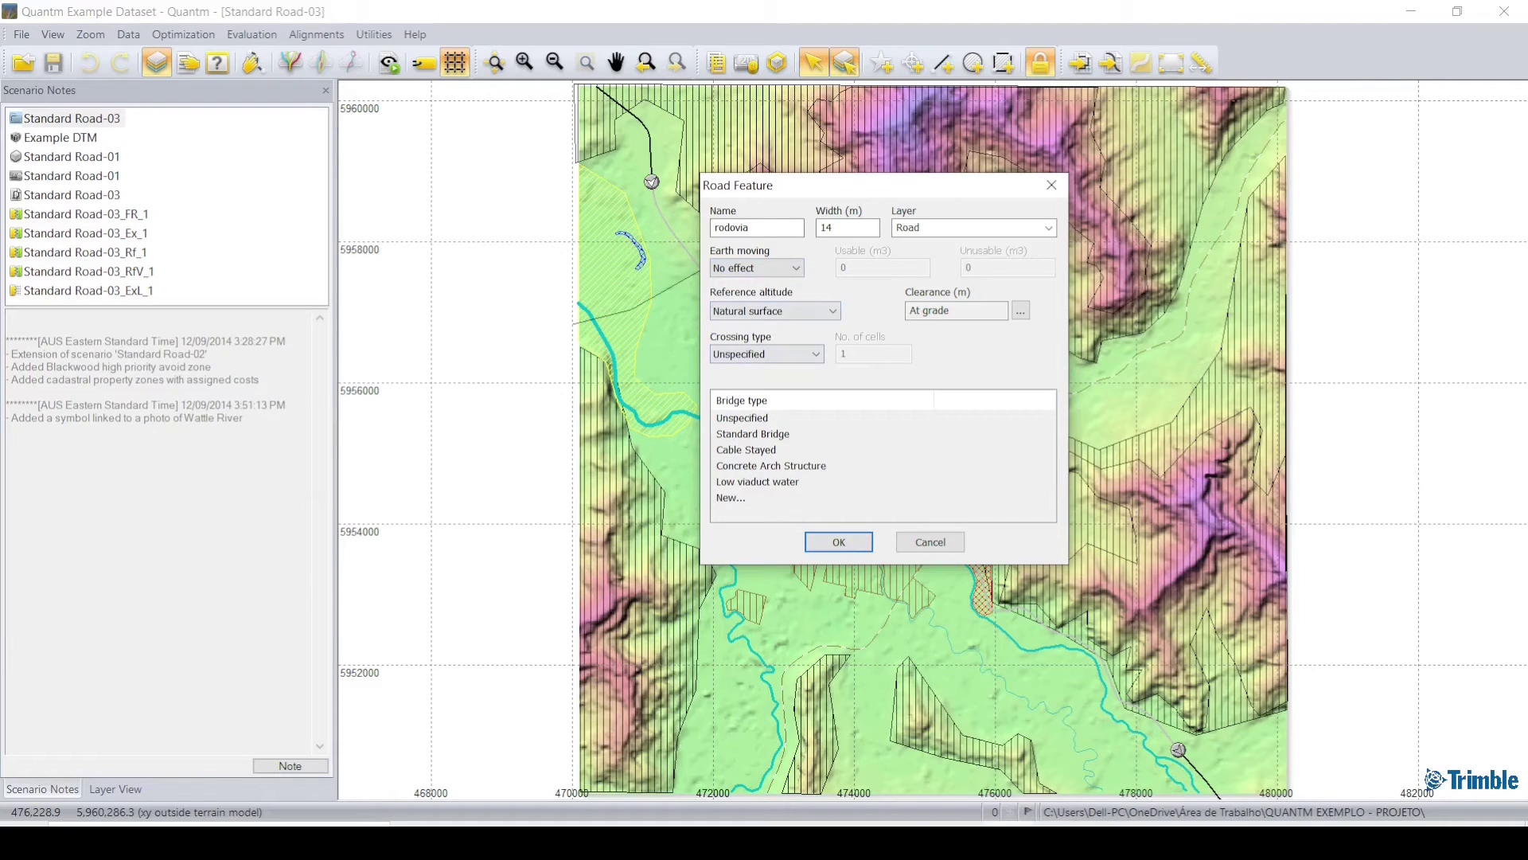
pyautogui.click(752, 313)
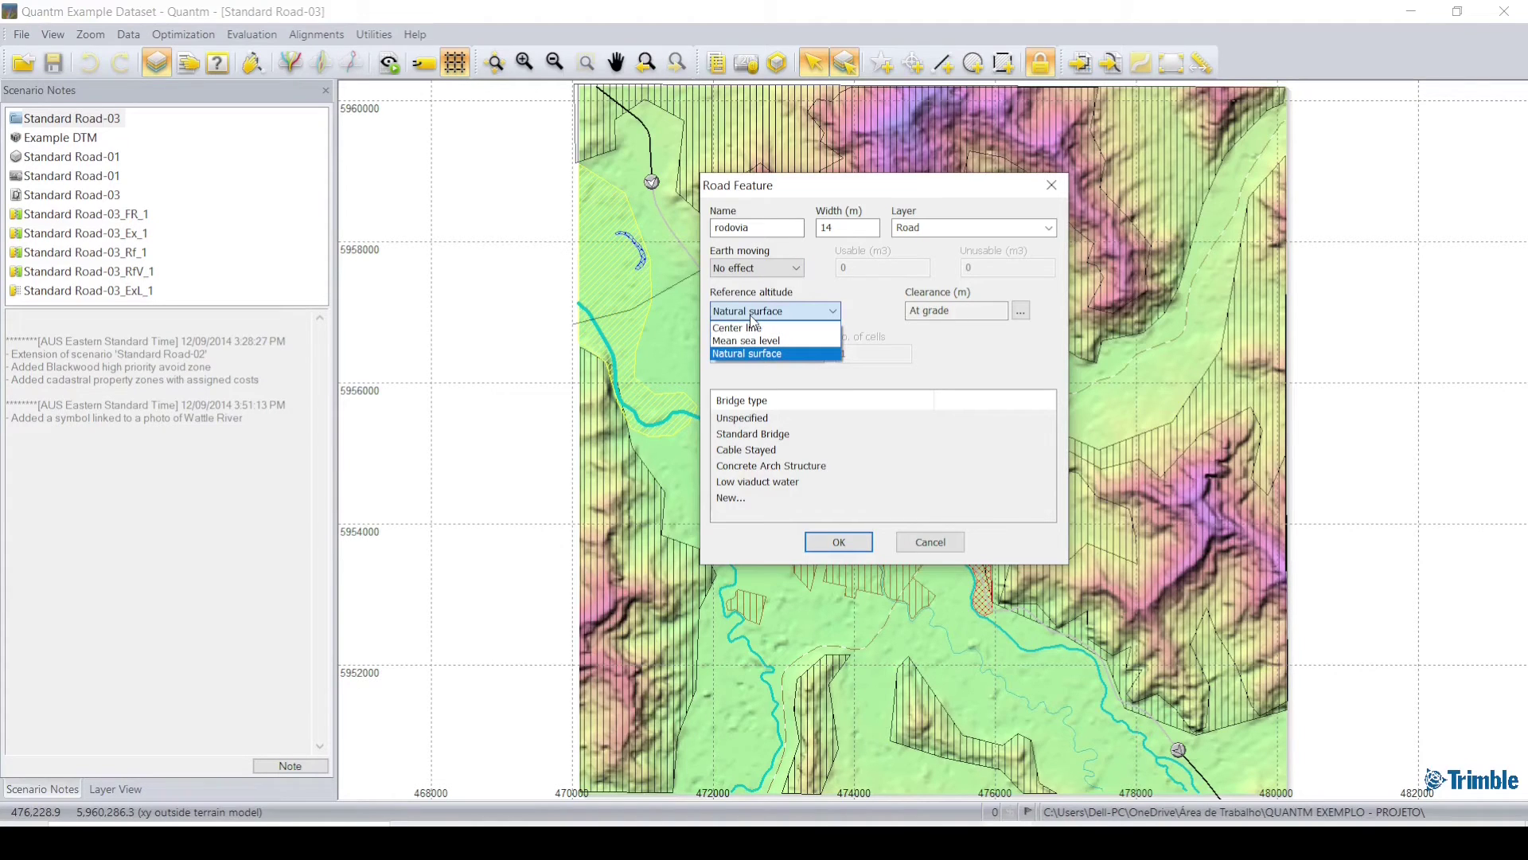
pyautogui.click(779, 359)
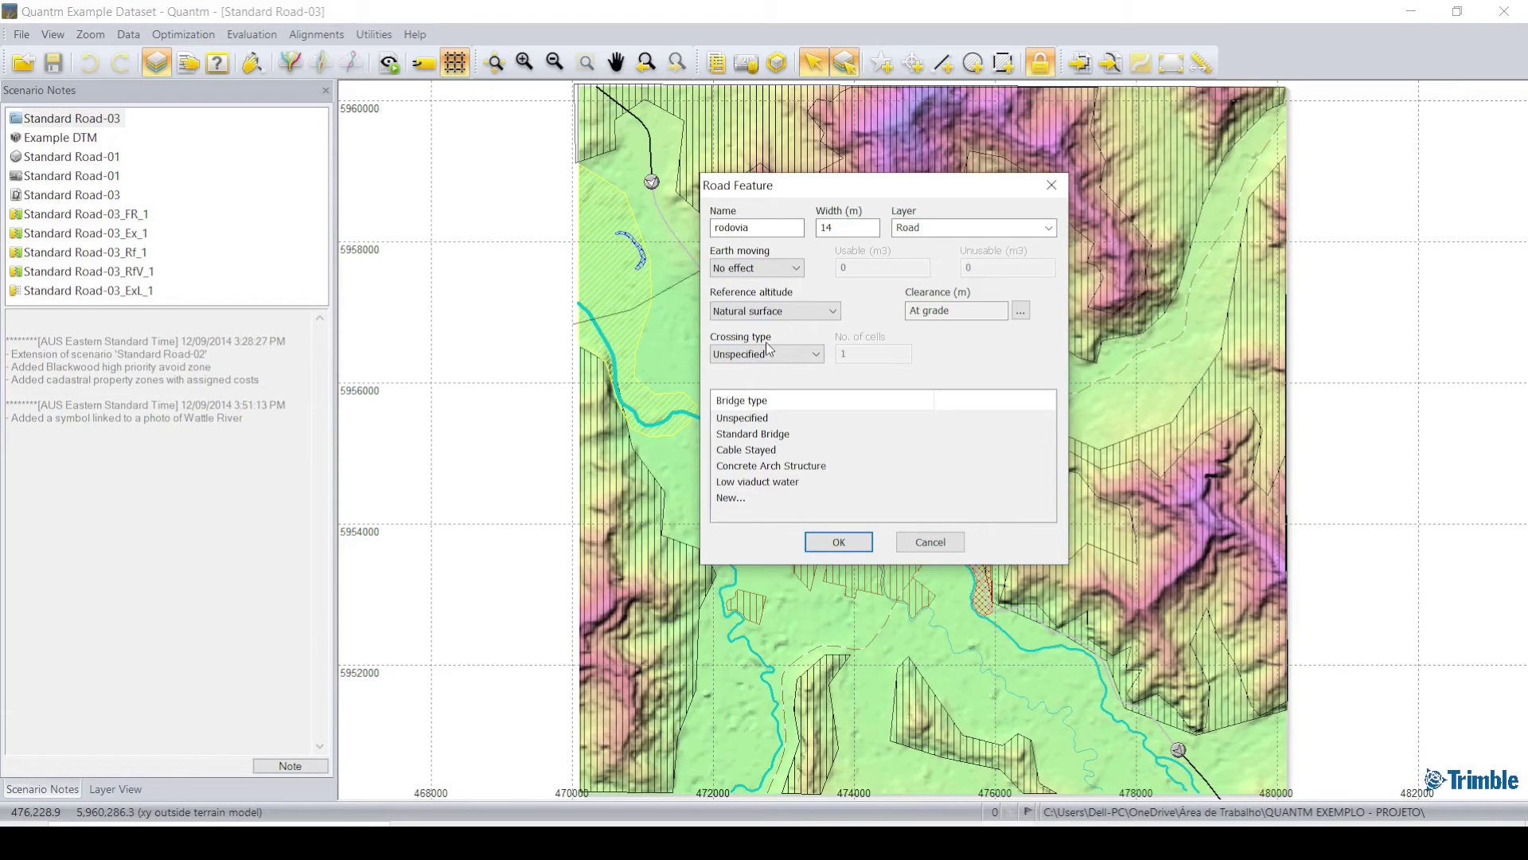
# - Set the road's crossing type to Bridge
pyautogui.click(770, 352)
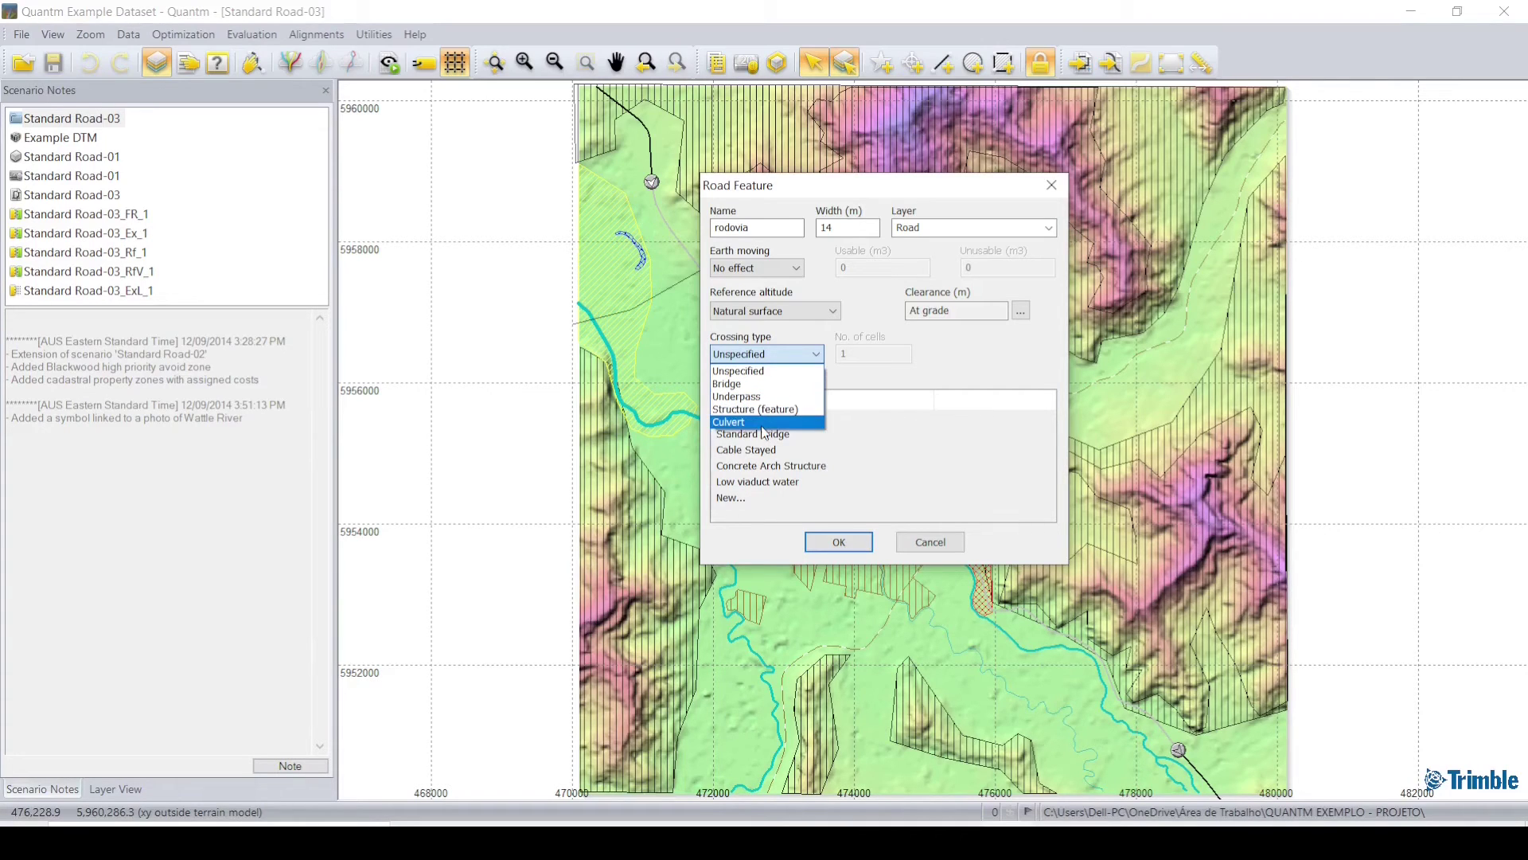
pyautogui.click(769, 386)
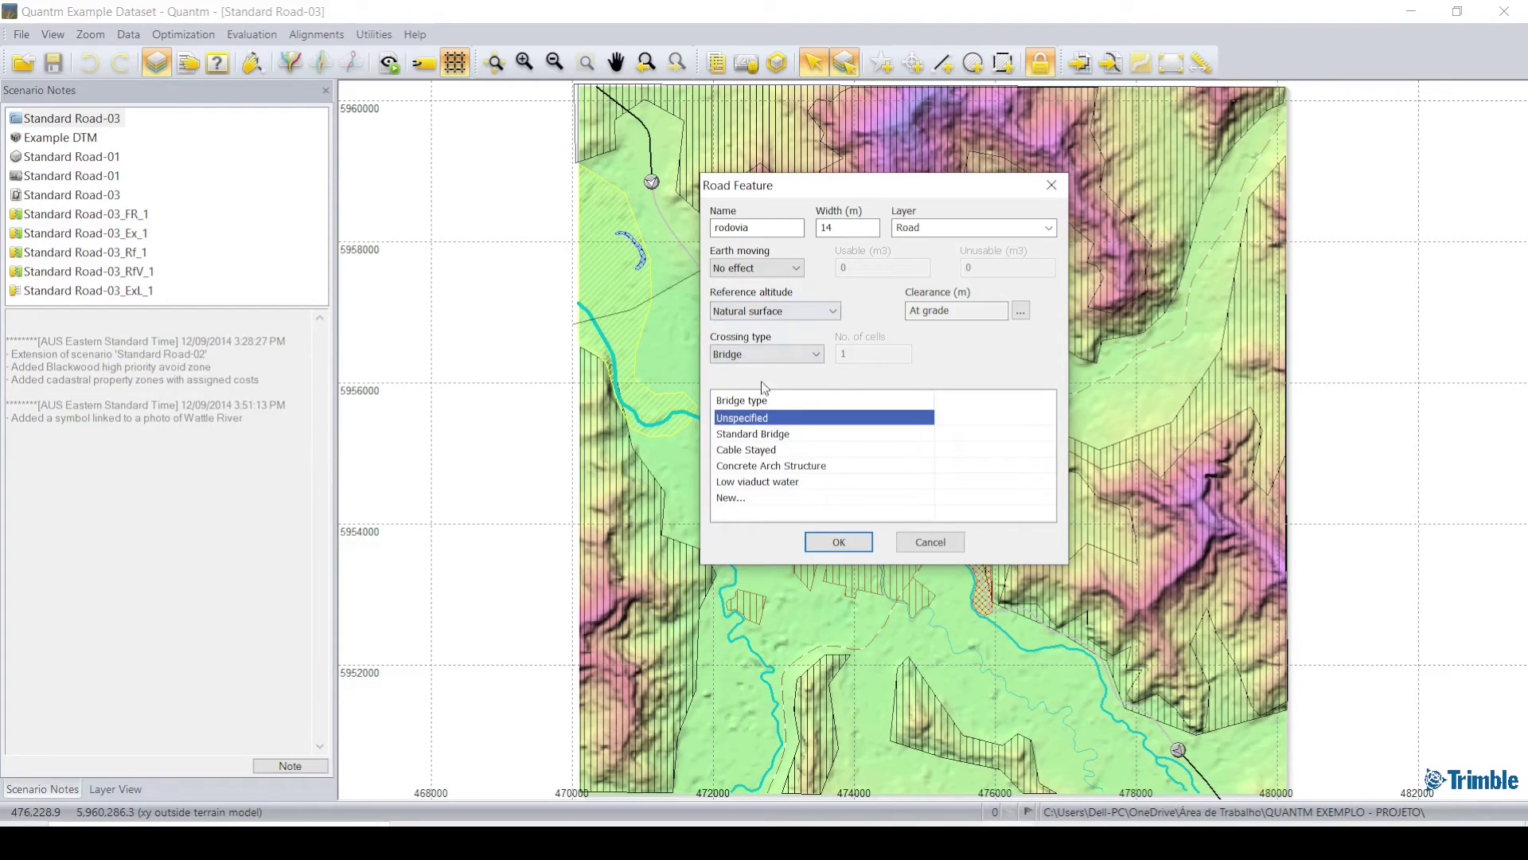
pyautogui.click(761, 353)
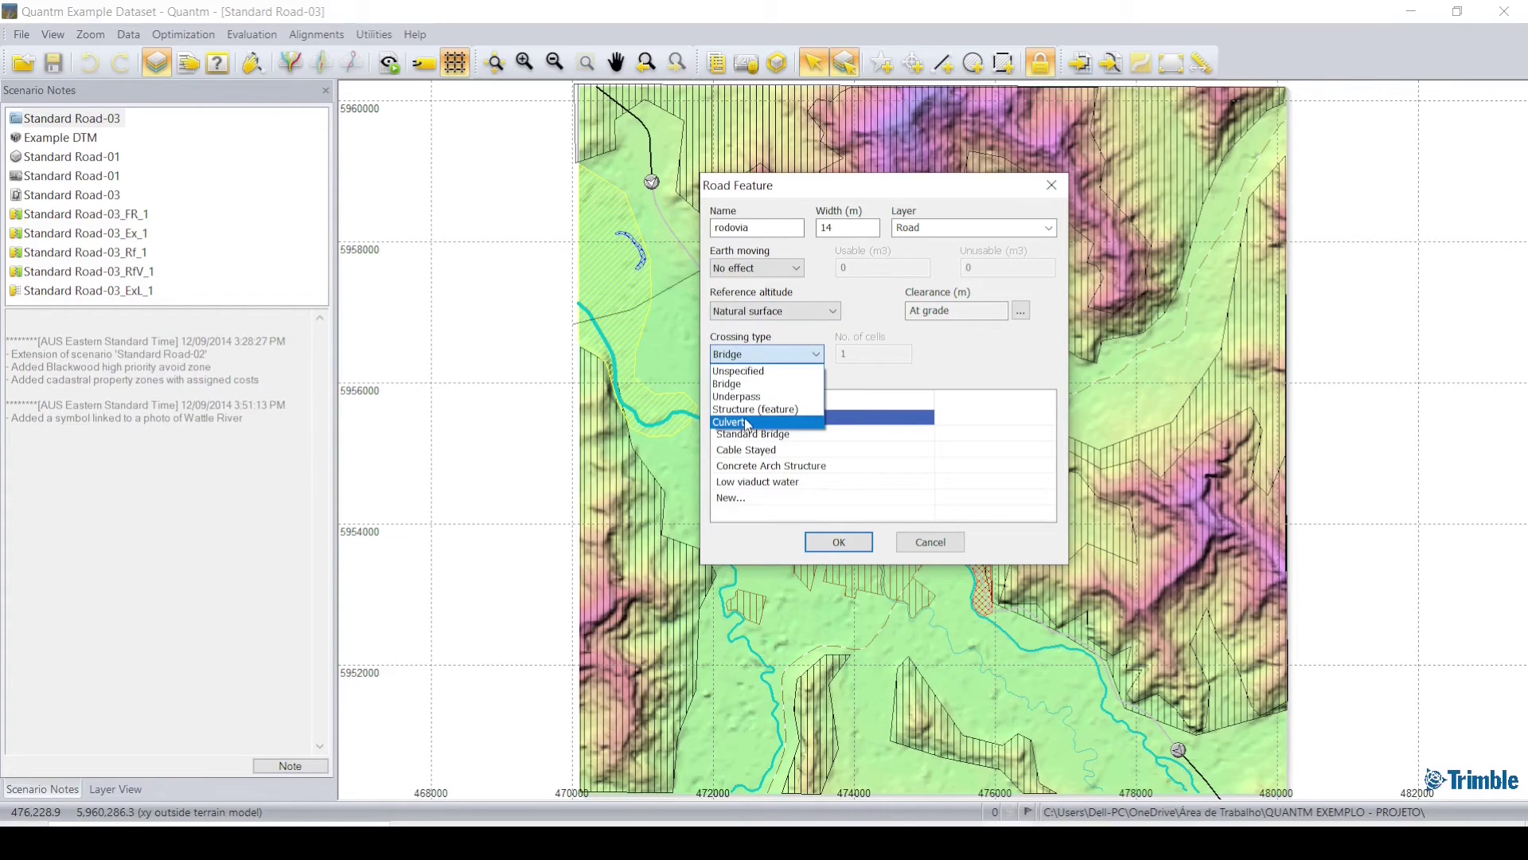
pyautogui.click(761, 470)
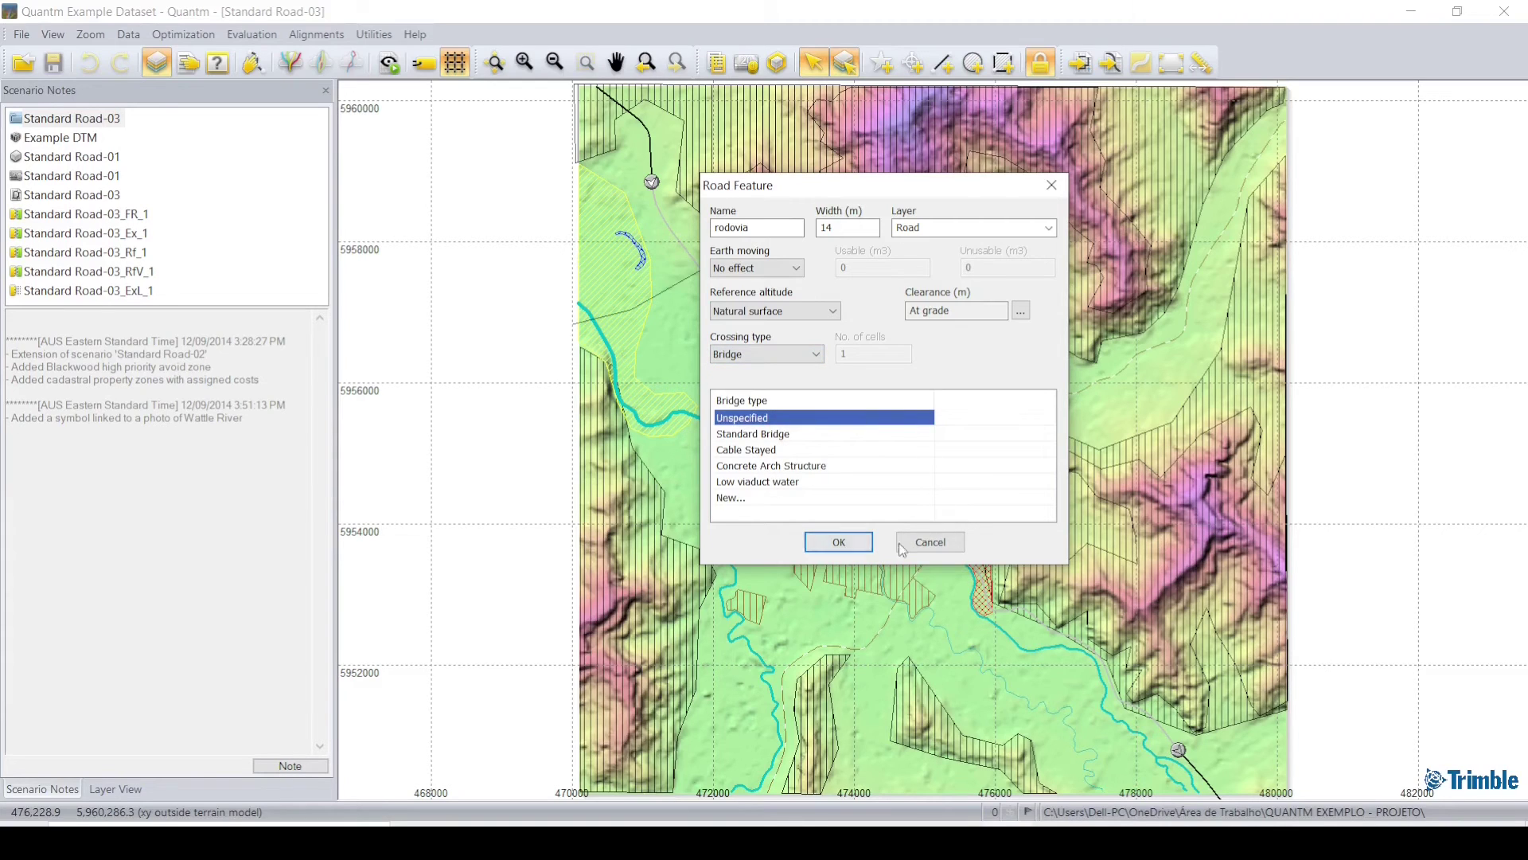
# - Try the bridge types Standard Bridge, Cable Stayed, Concrete Arch Structure and Low viaduct water for the crossing
pyautogui.click(823, 437)
pyautogui.click(809, 452)
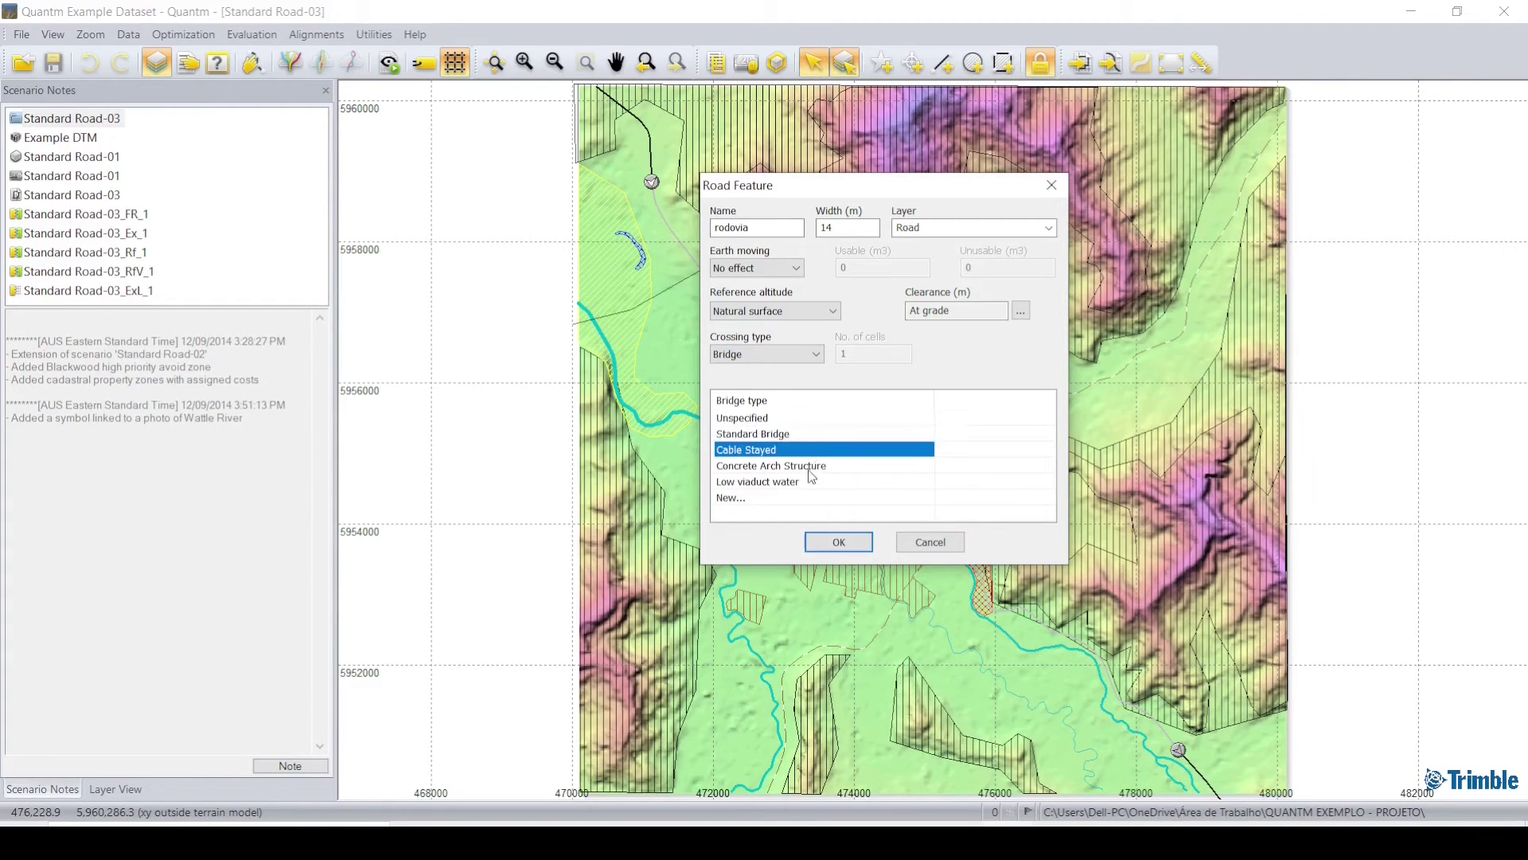
pyautogui.click(812, 470)
pyautogui.click(808, 484)
pyautogui.click(812, 465)
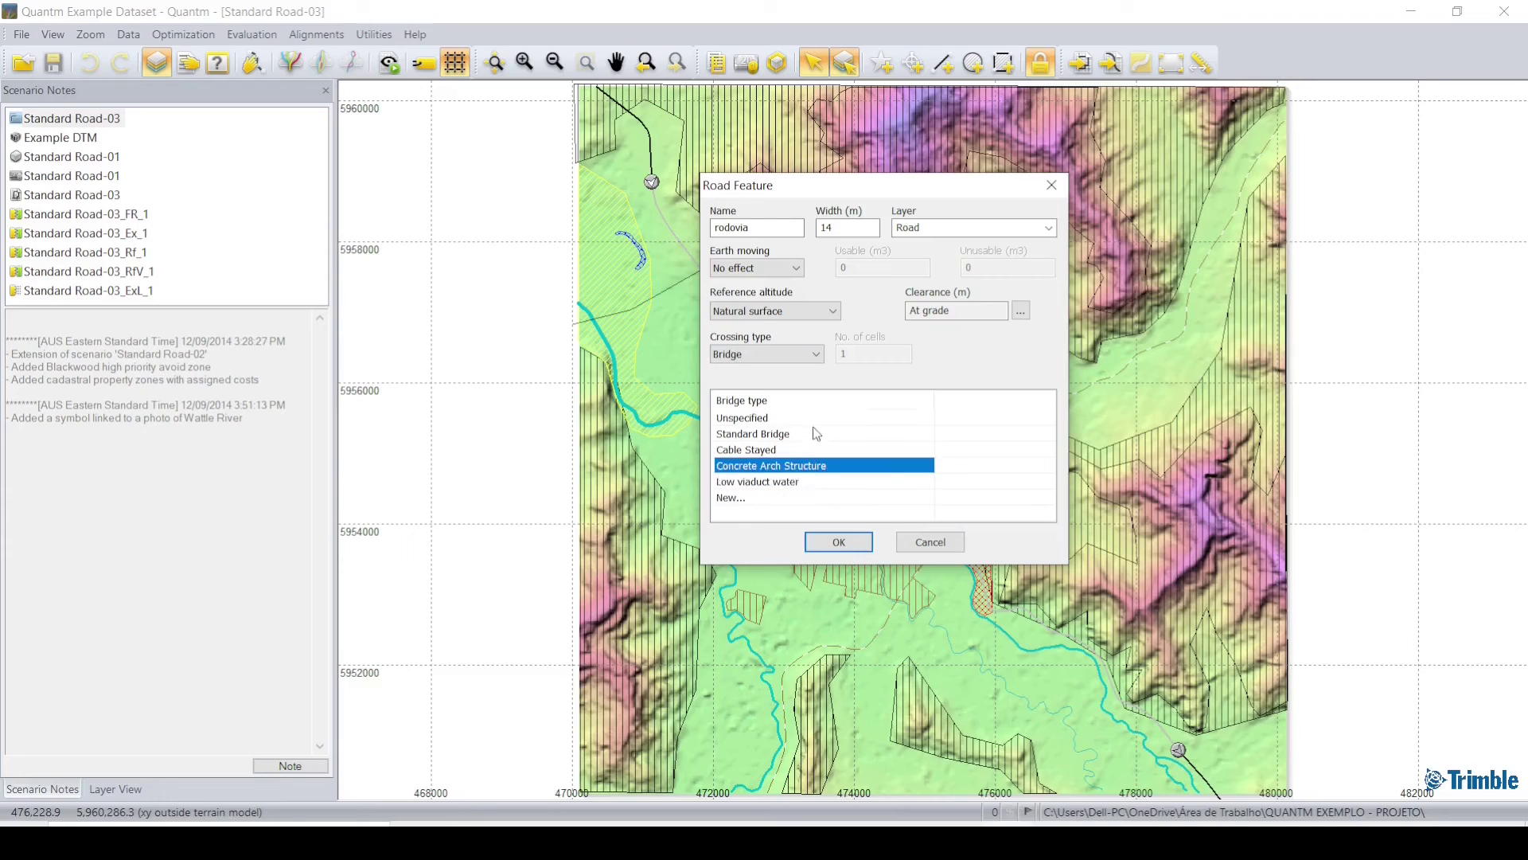
pyautogui.click(817, 434)
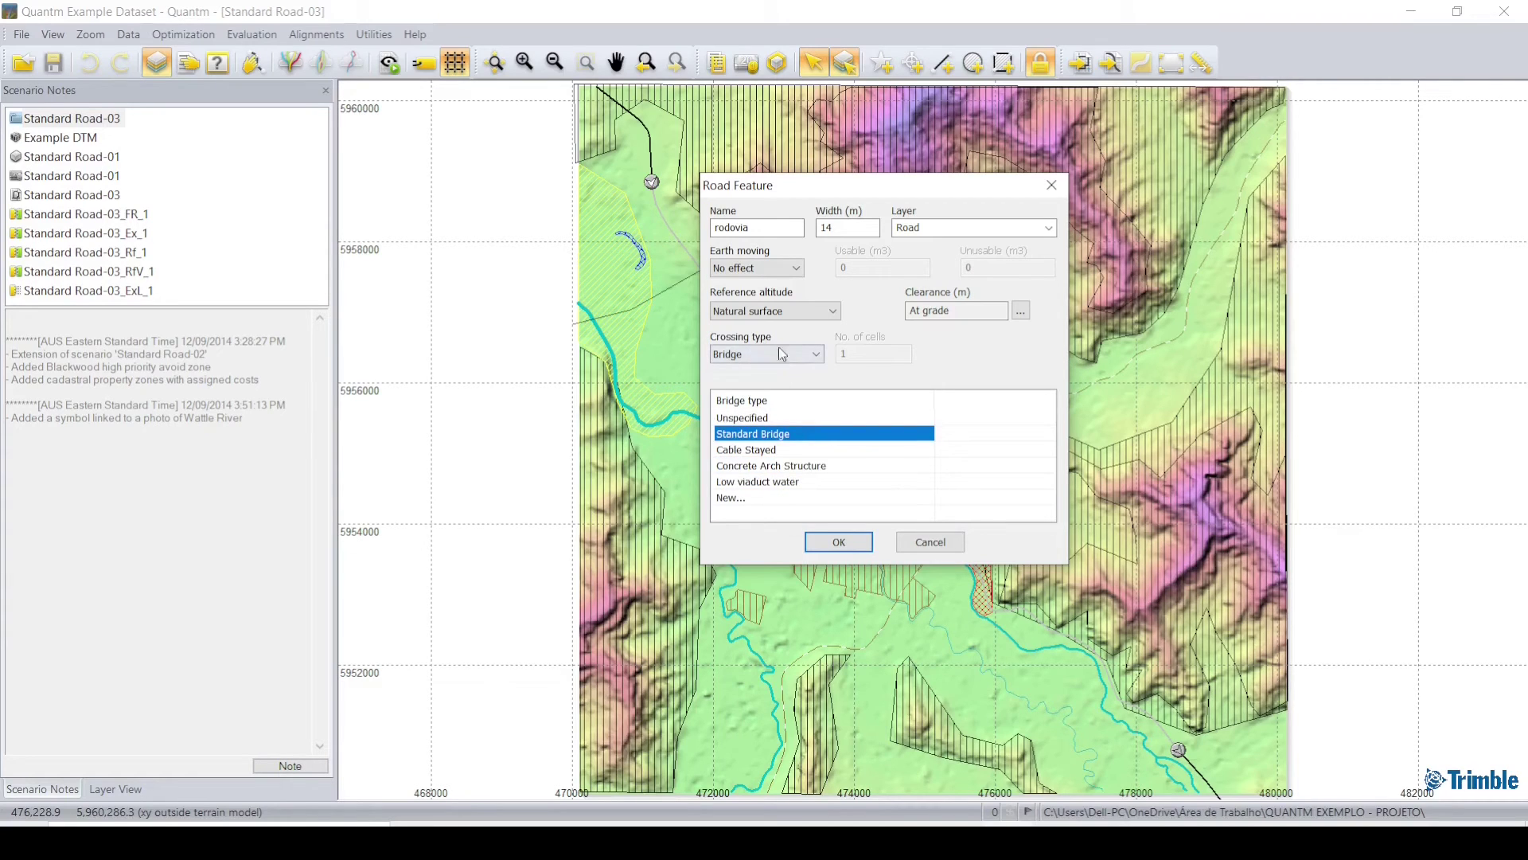
pyautogui.click(772, 450)
pyautogui.click(772, 465)
pyautogui.click(772, 481)
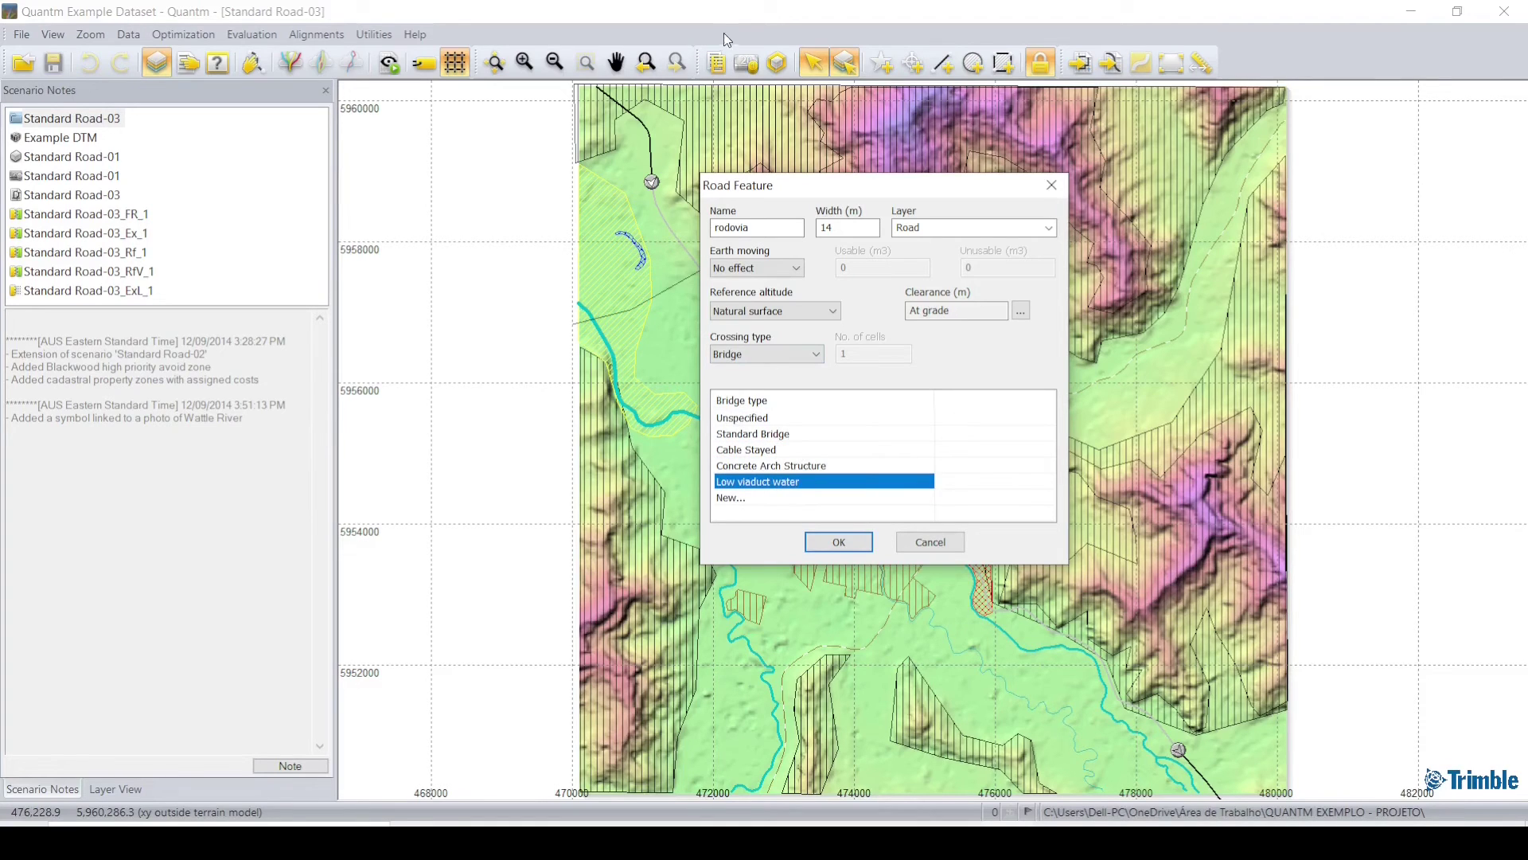
# - Inspect the bridge cost parameters through the new bridge type option, and choose Standard Bridge as the crossing's bridge type
pyautogui.click(753, 499)
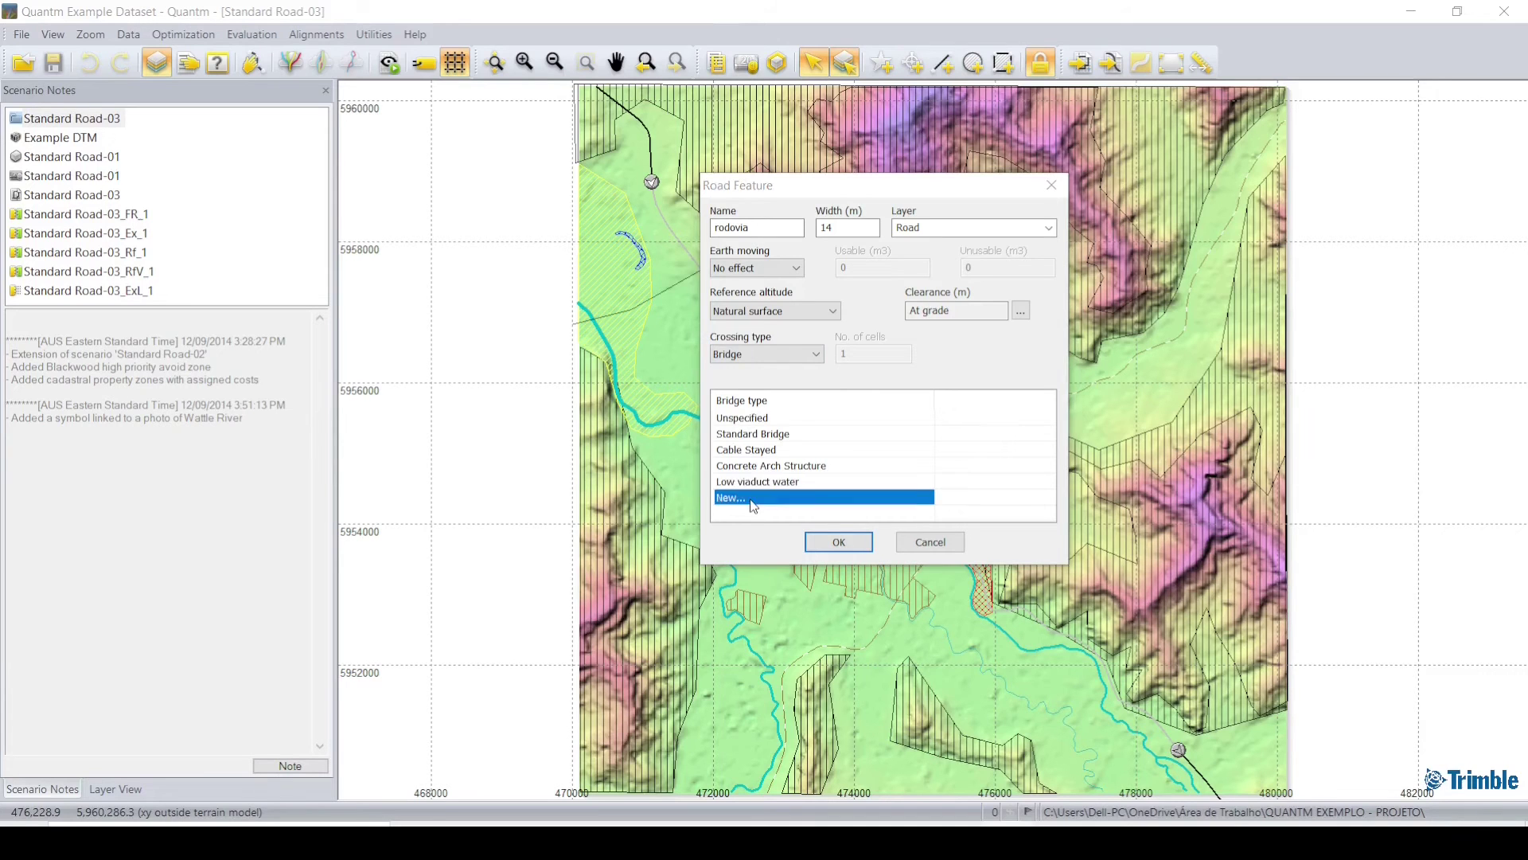
pyautogui.moveTo(546, 286); pyautogui.dragTo(281, 324)
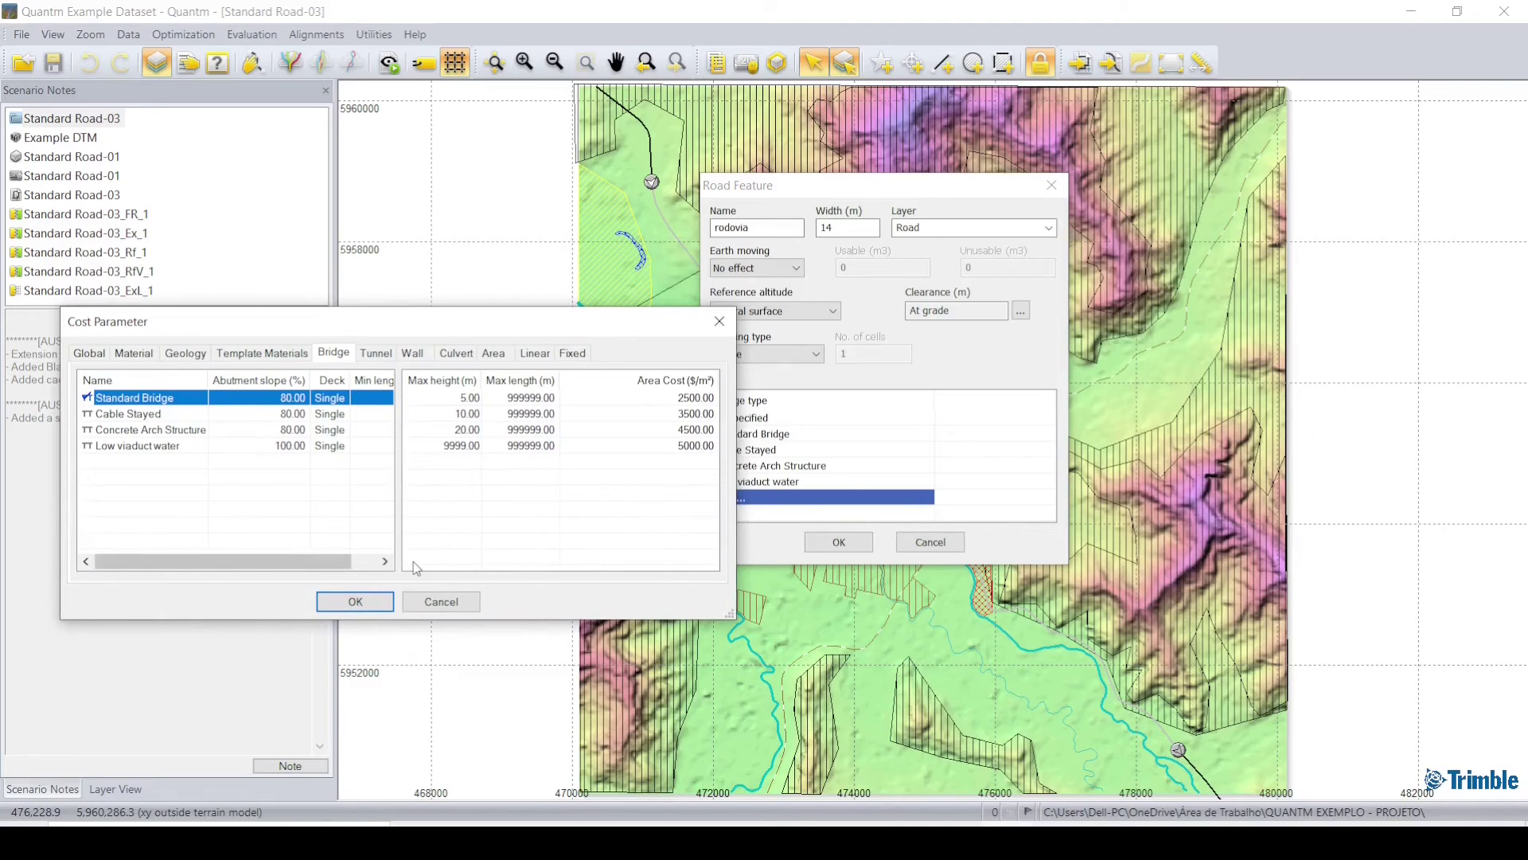
pyautogui.rightClick(116, 464)
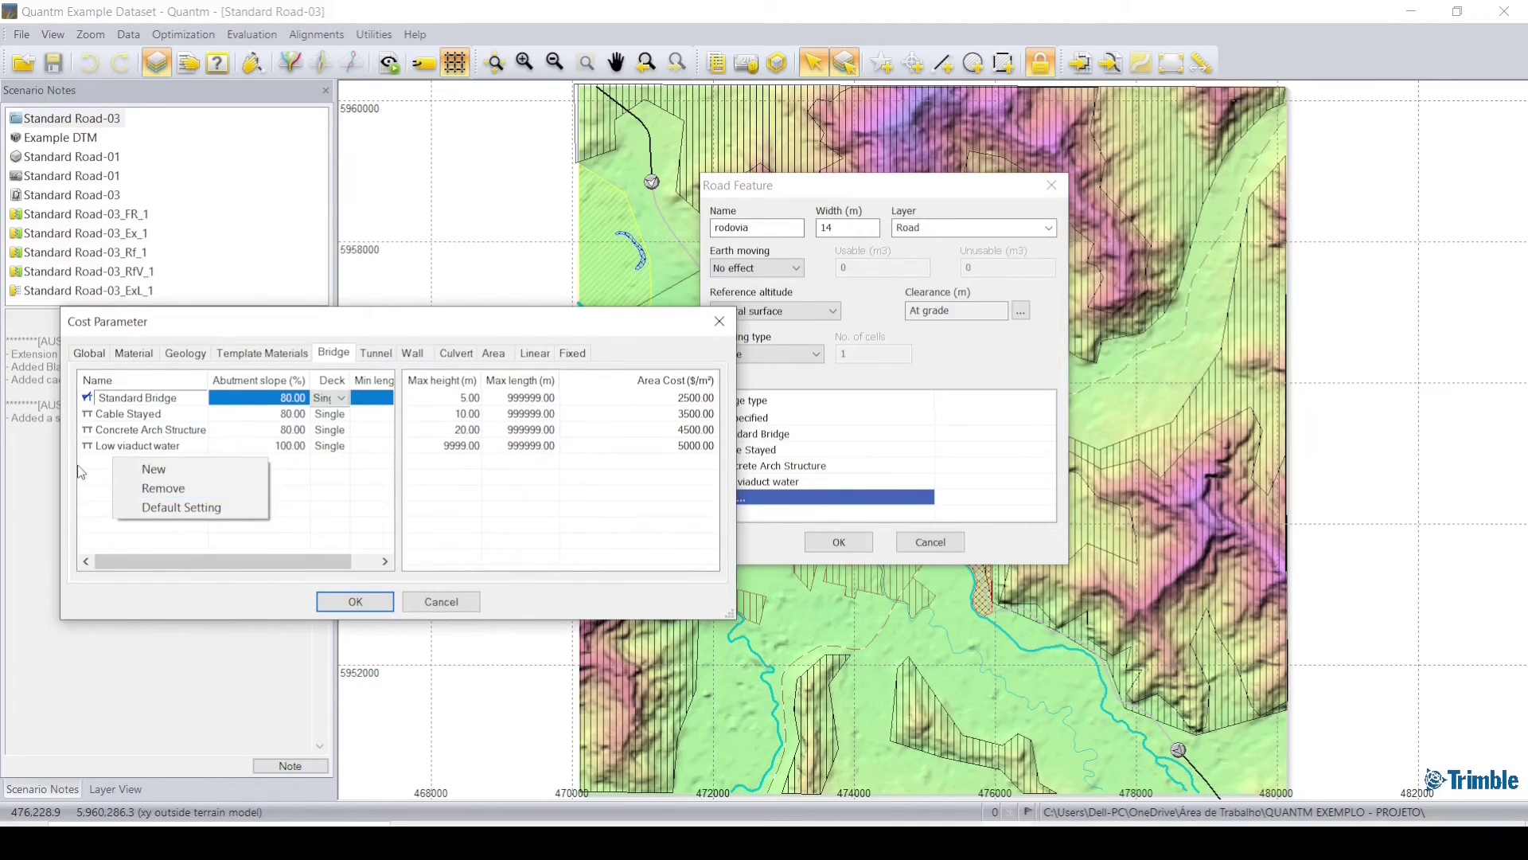
pyautogui.click(78, 466)
pyautogui.click(718, 323)
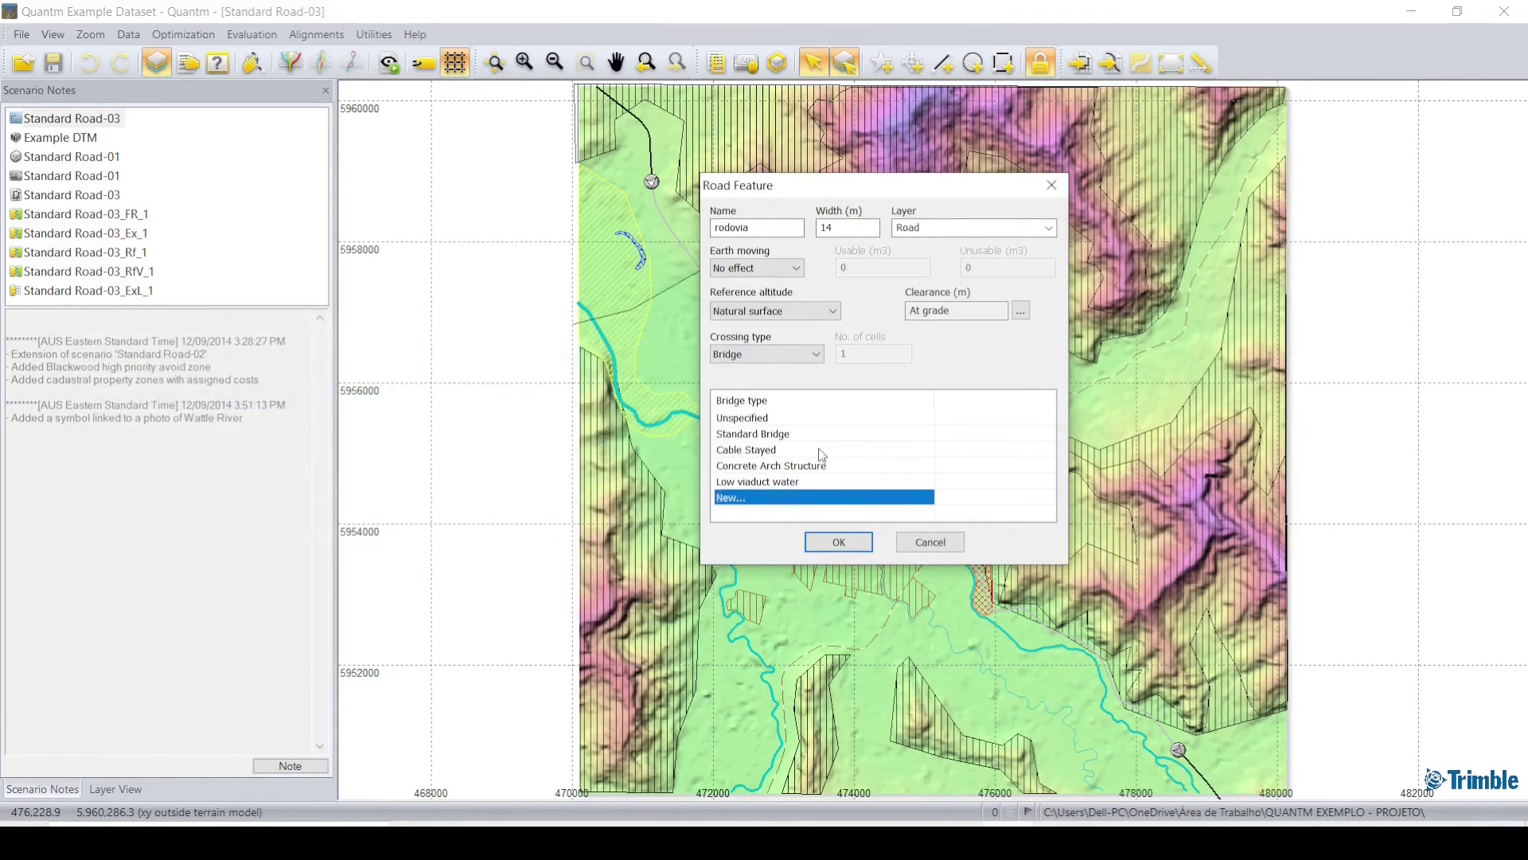
pyautogui.click(761, 436)
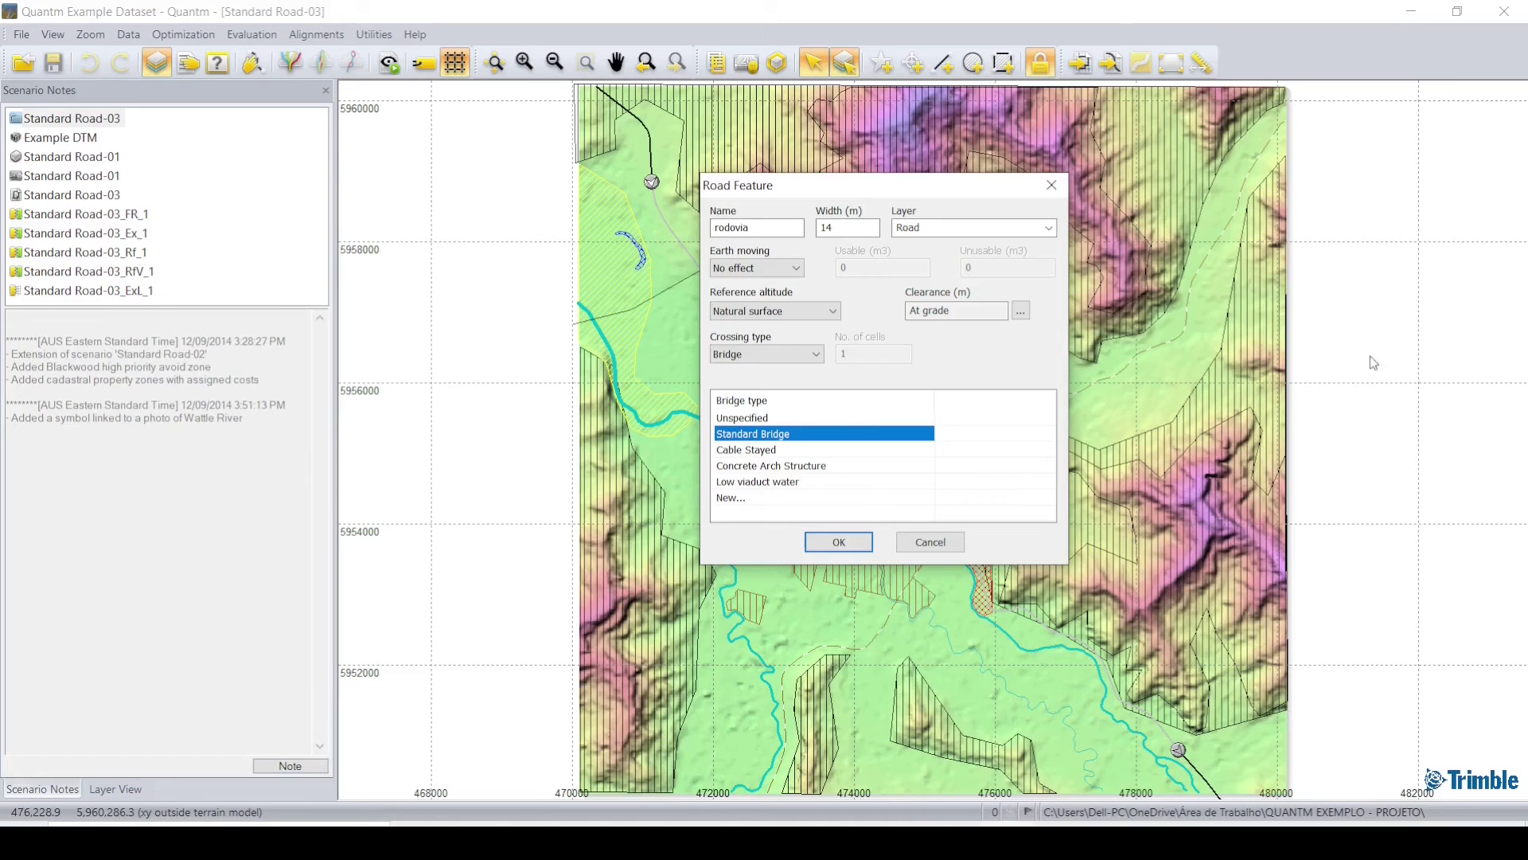
# - Open the road's crossing clearance settings and compare the above, below, "and" and "or" clearance options
pyautogui.click(1020, 311)
pyautogui.moveTo(904, 247); pyautogui.dragTo(561, 374)
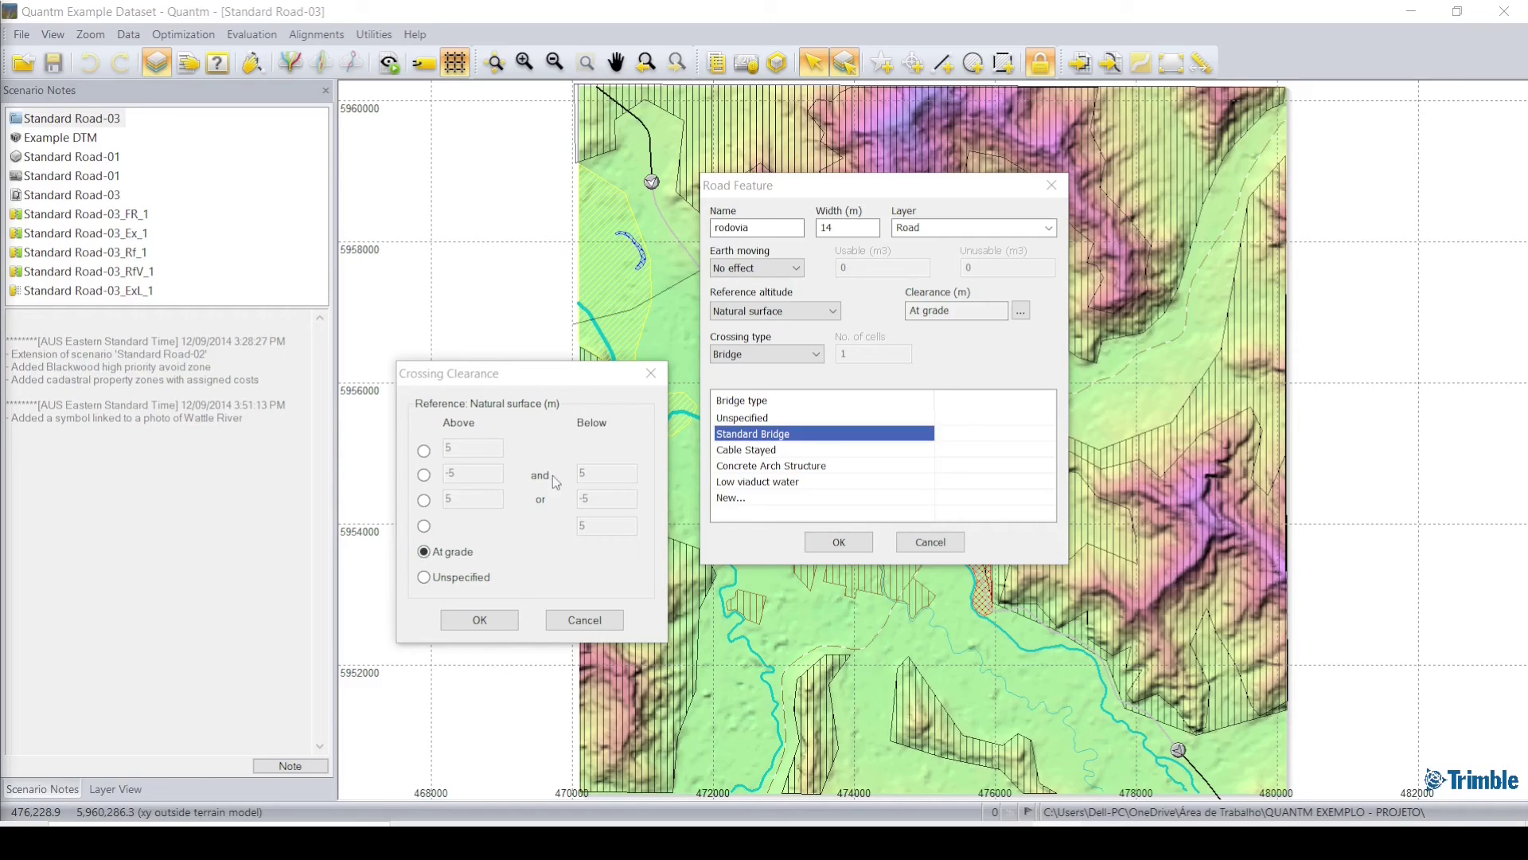
pyautogui.click(424, 452)
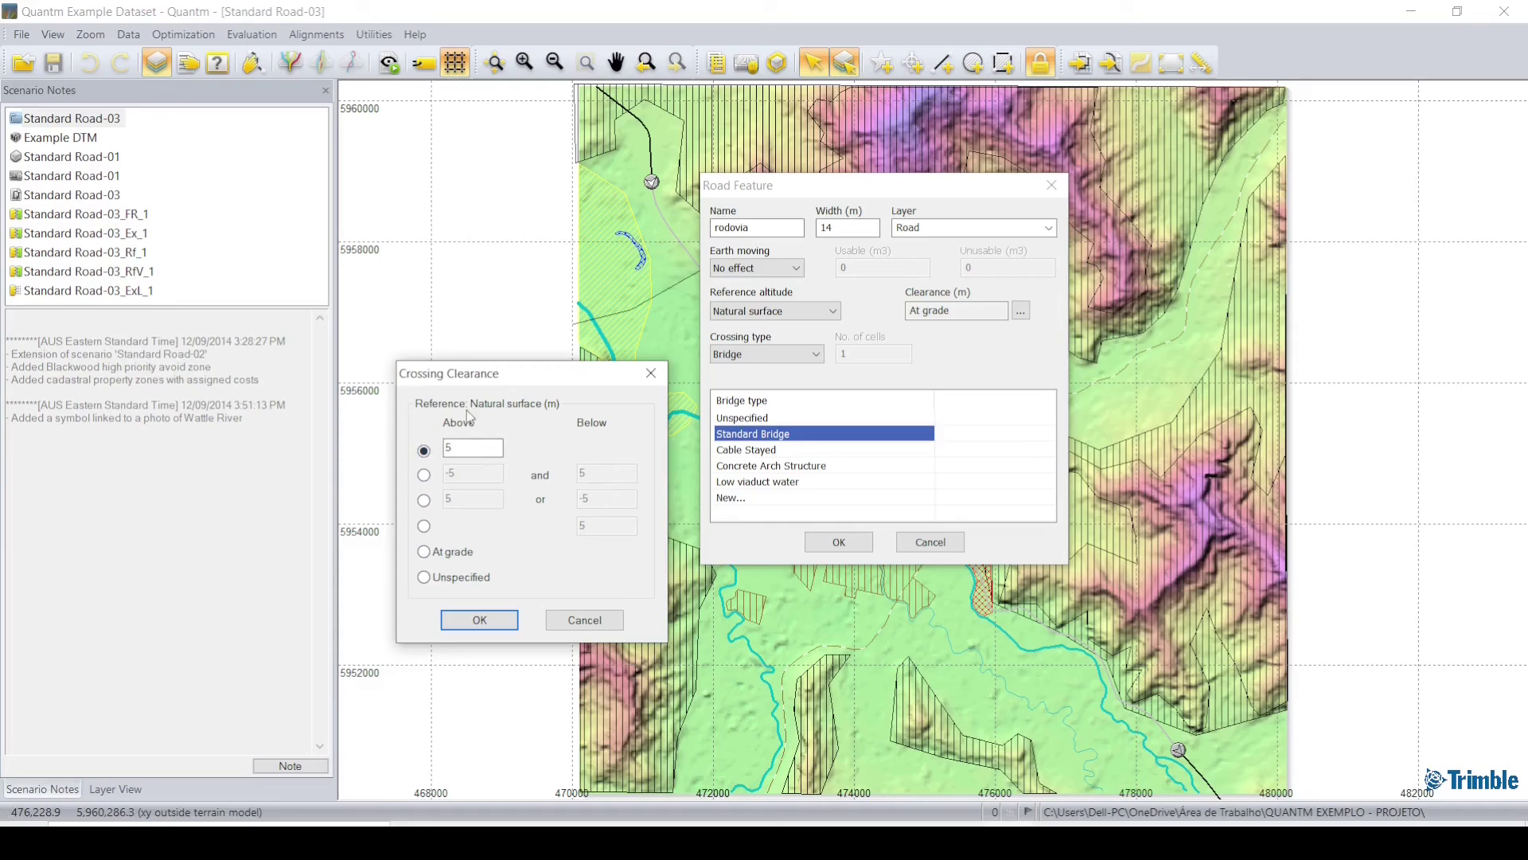
pyautogui.click(423, 500)
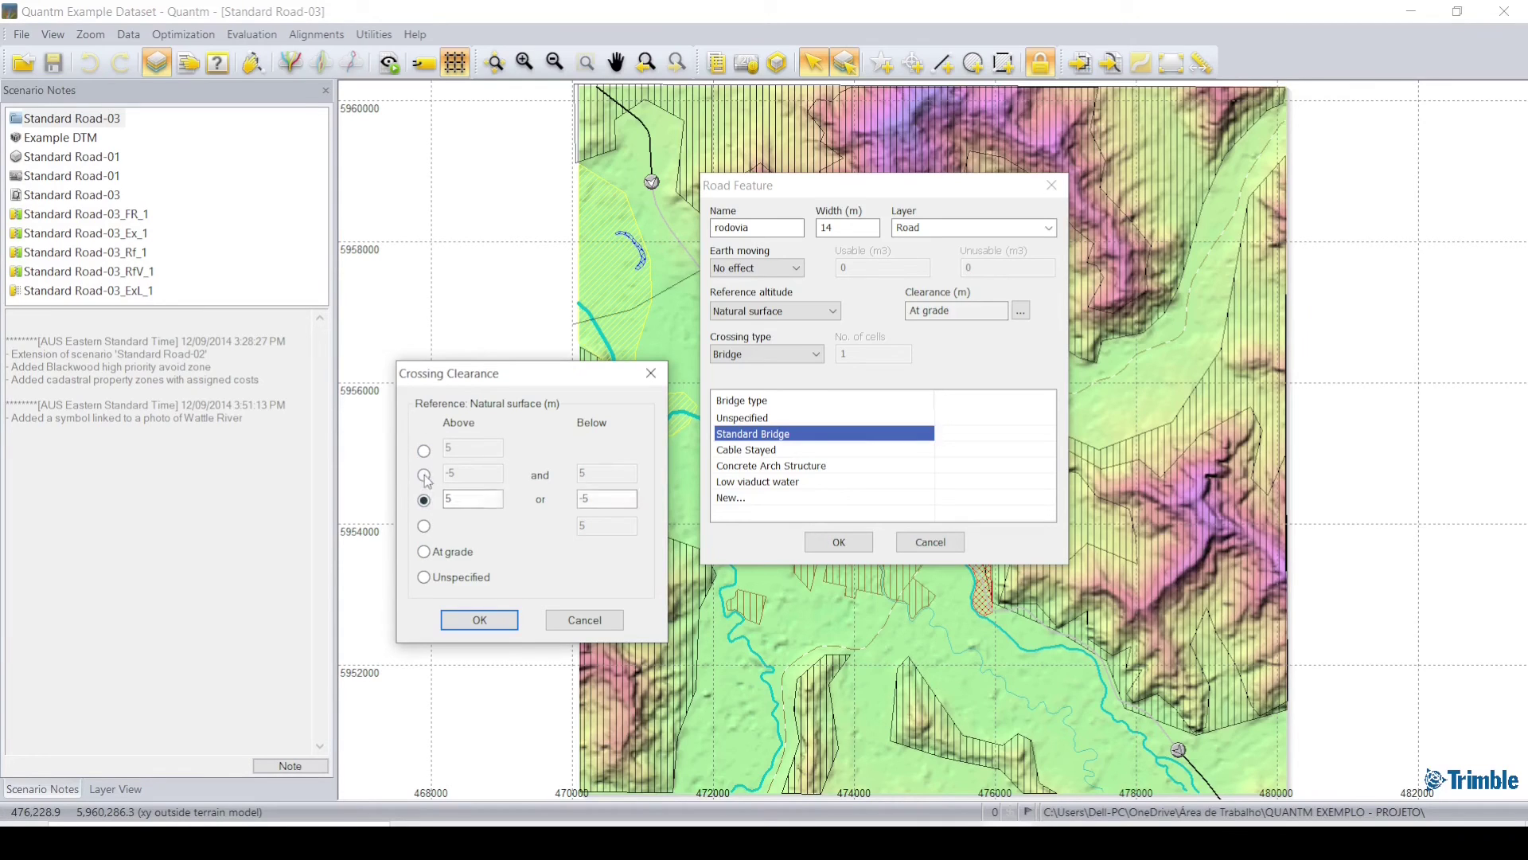
pyautogui.click(425, 476)
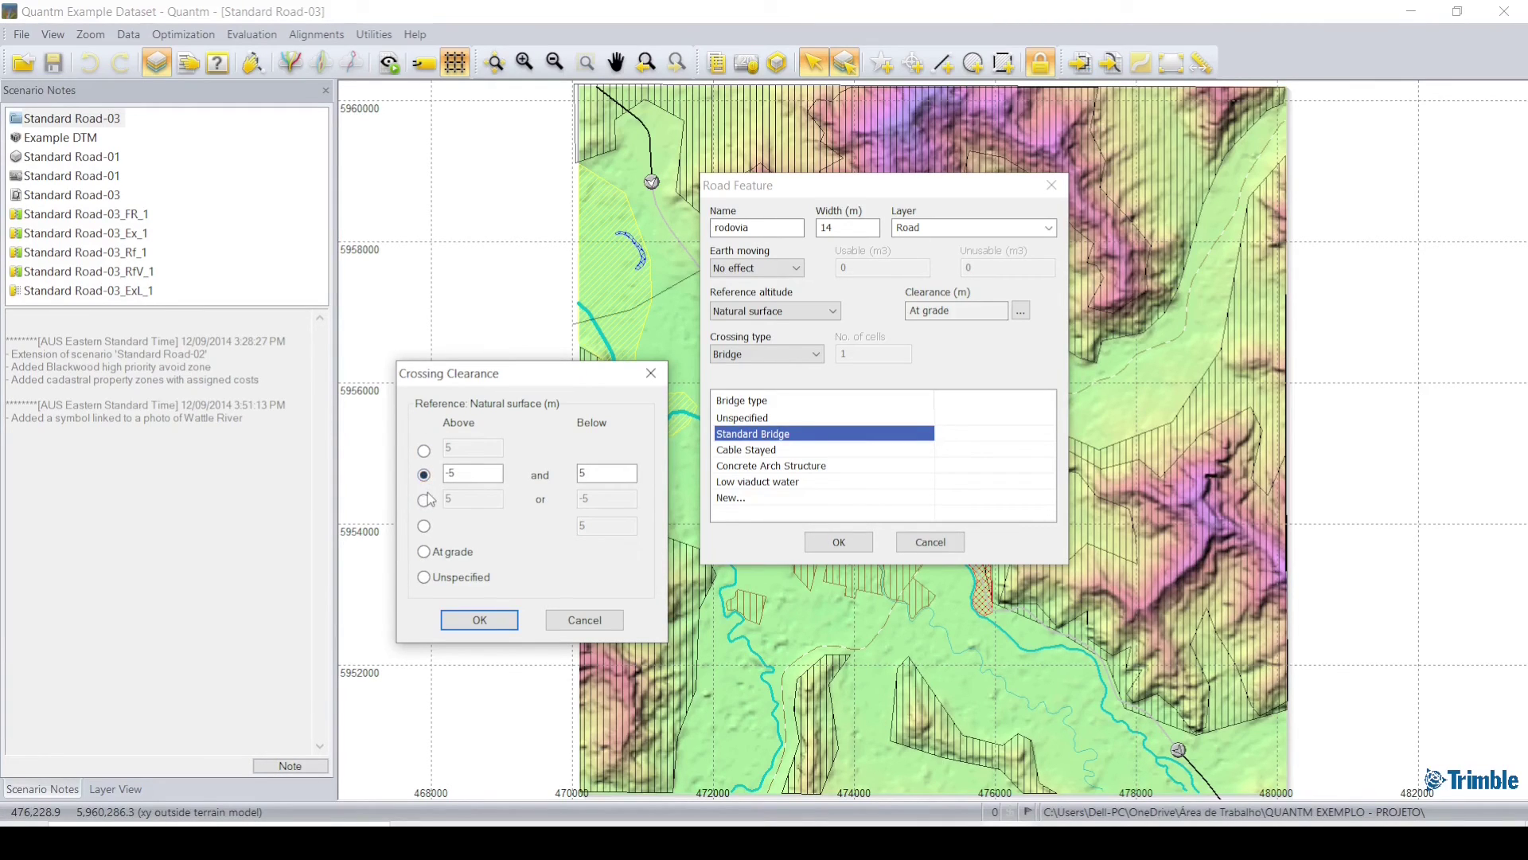
pyautogui.click(426, 501)
pyautogui.click(426, 477)
pyautogui.click(427, 502)
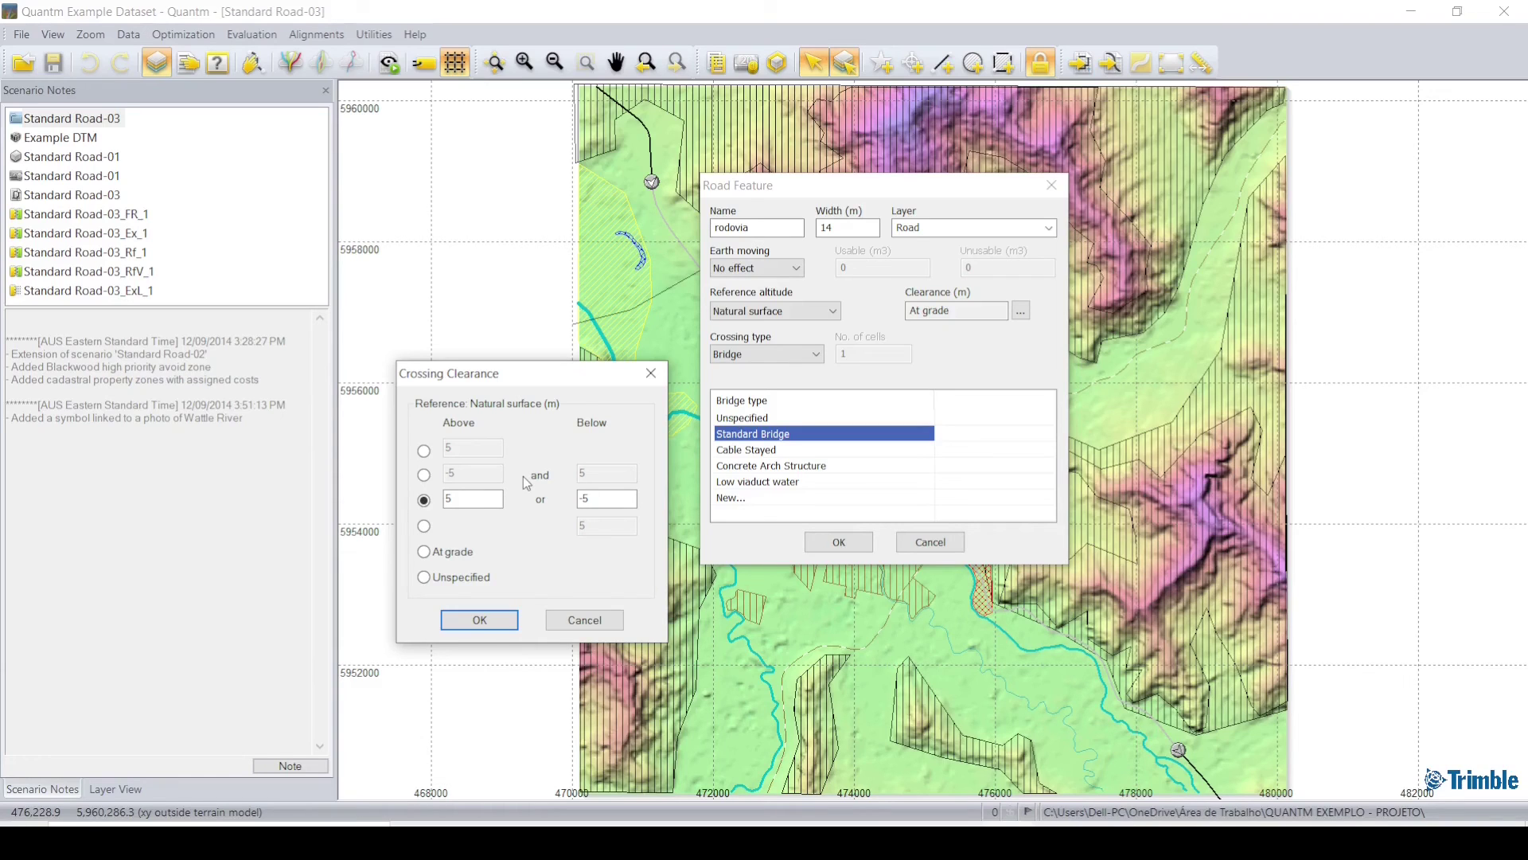
pyautogui.click(425, 527)
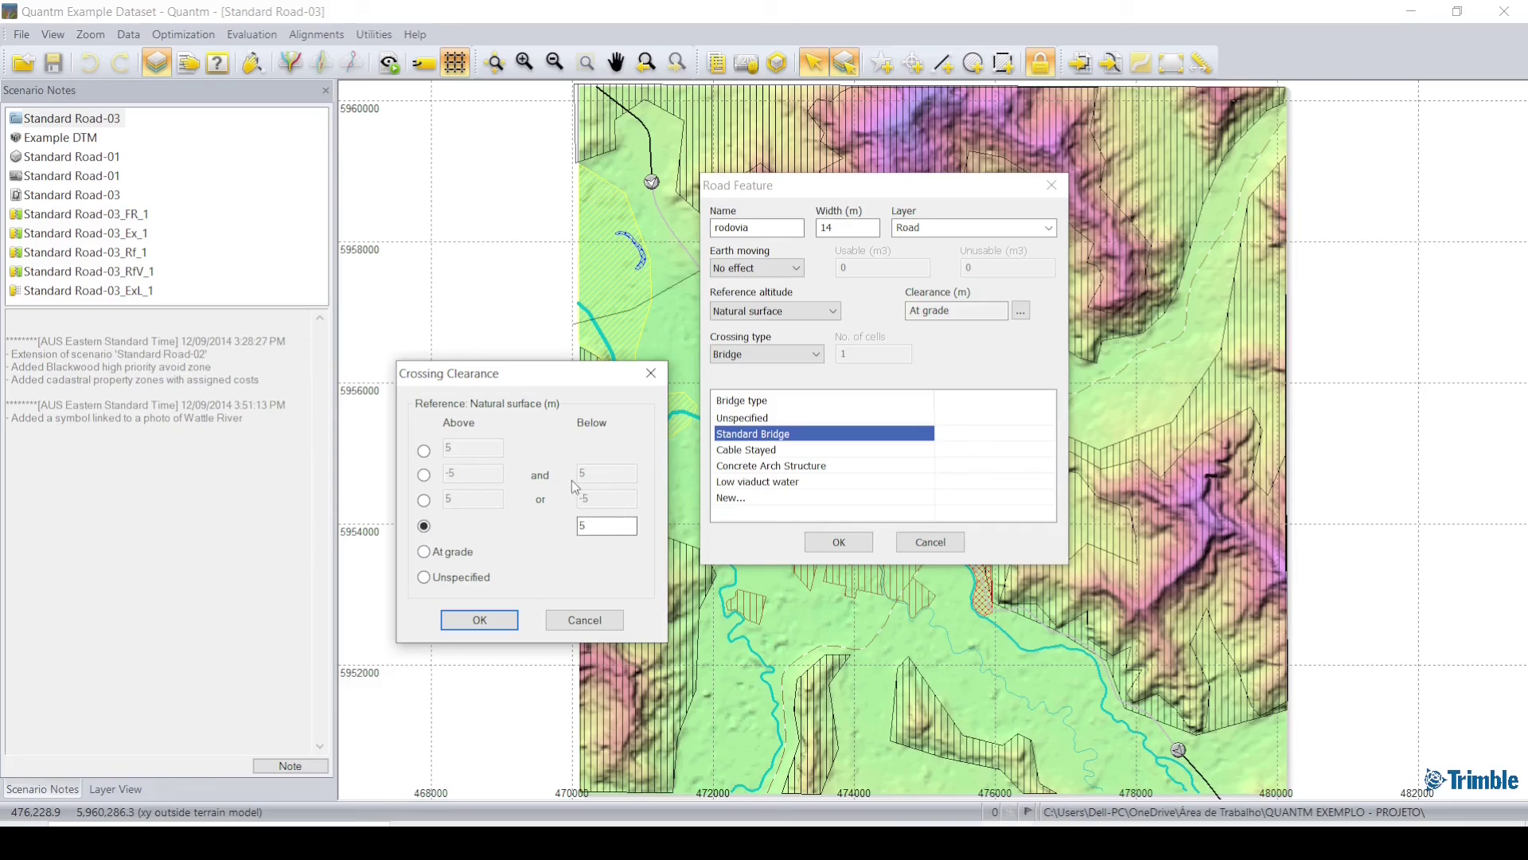
pyautogui.click(423, 450)
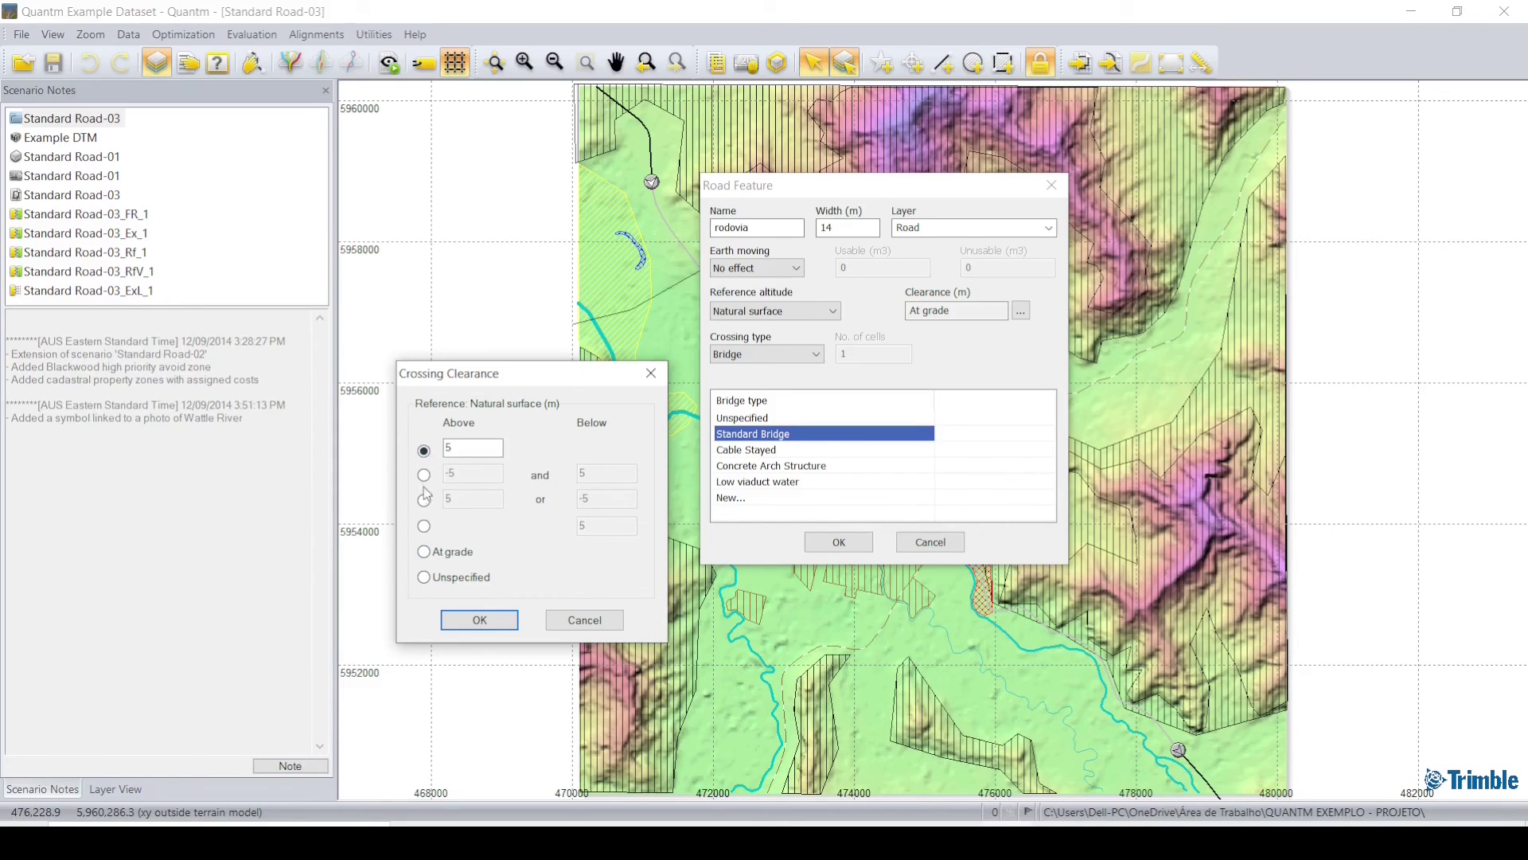
# - Try a combined clearance of -10 m above and 8 m below, as well as the At grade and Unspecified options
pyautogui.click(424, 478)
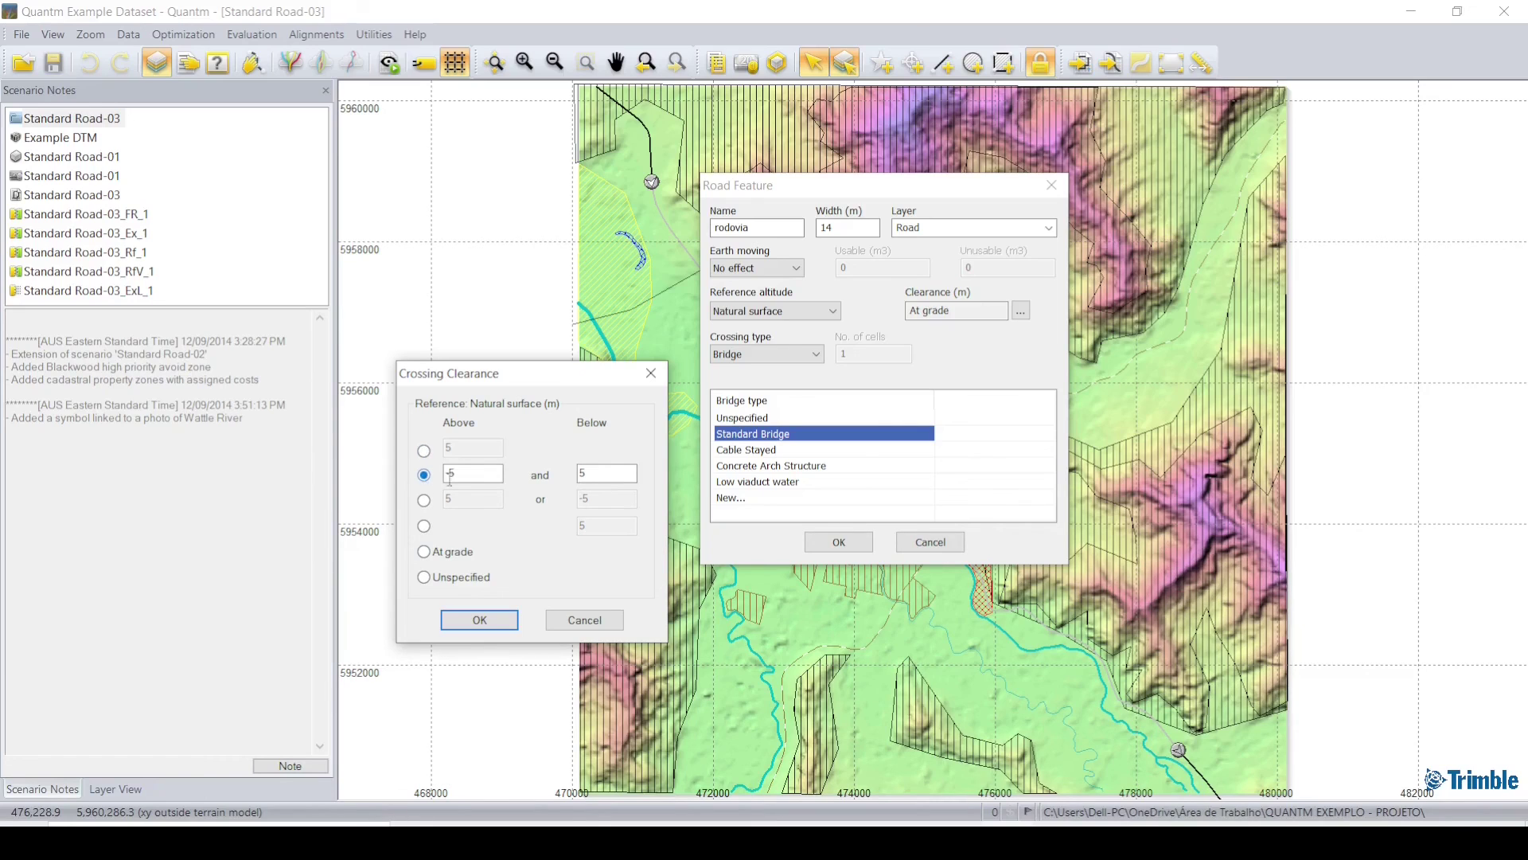
pyautogui.write('-10')
pyautogui.doubleClick(604, 475)
pyautogui.write('8')
pyautogui.click(476, 546)
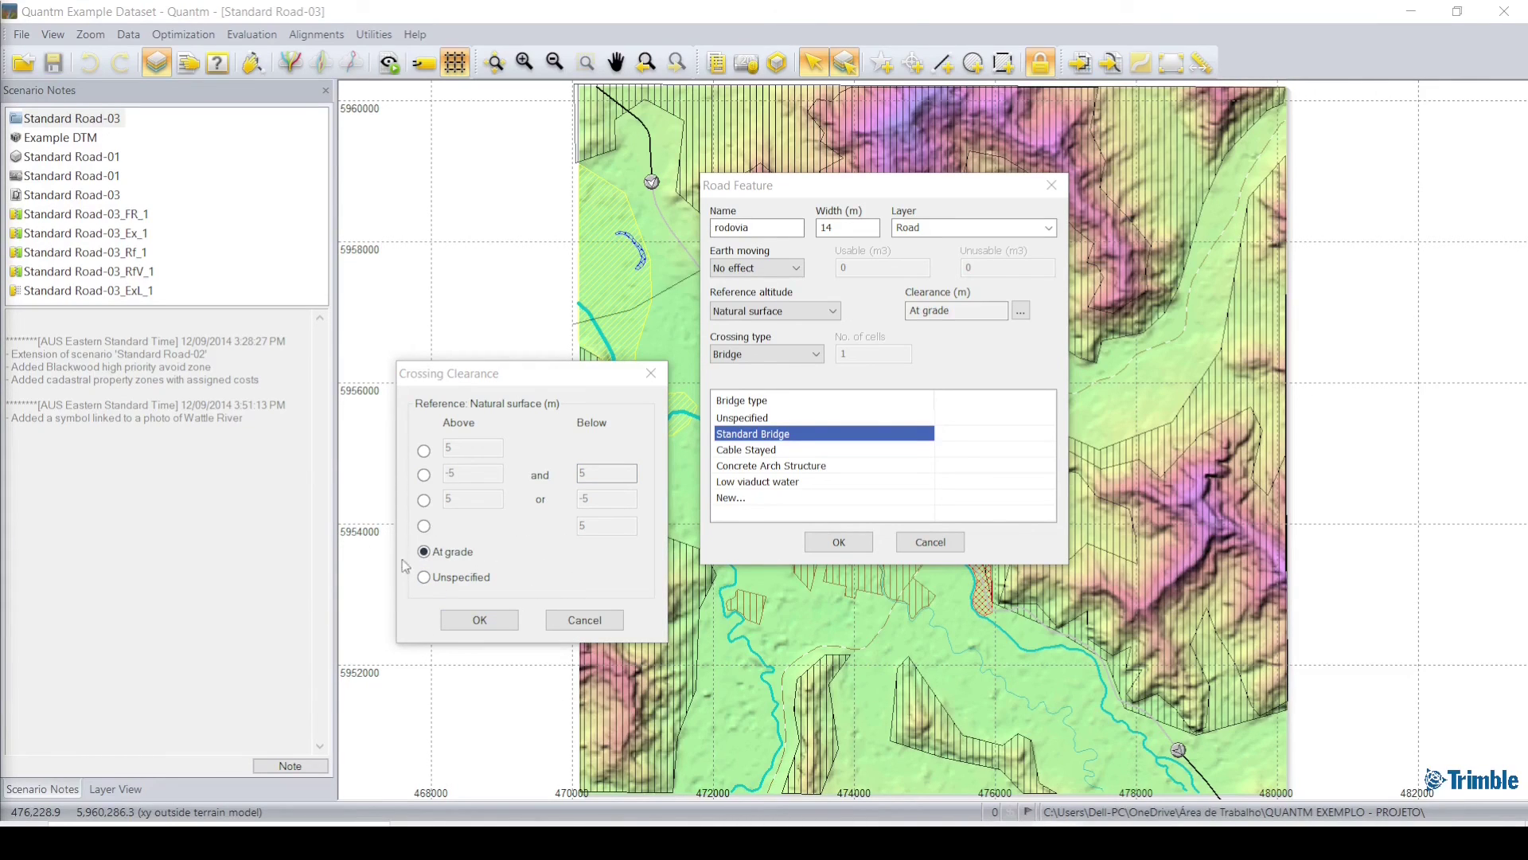
pyautogui.click(424, 580)
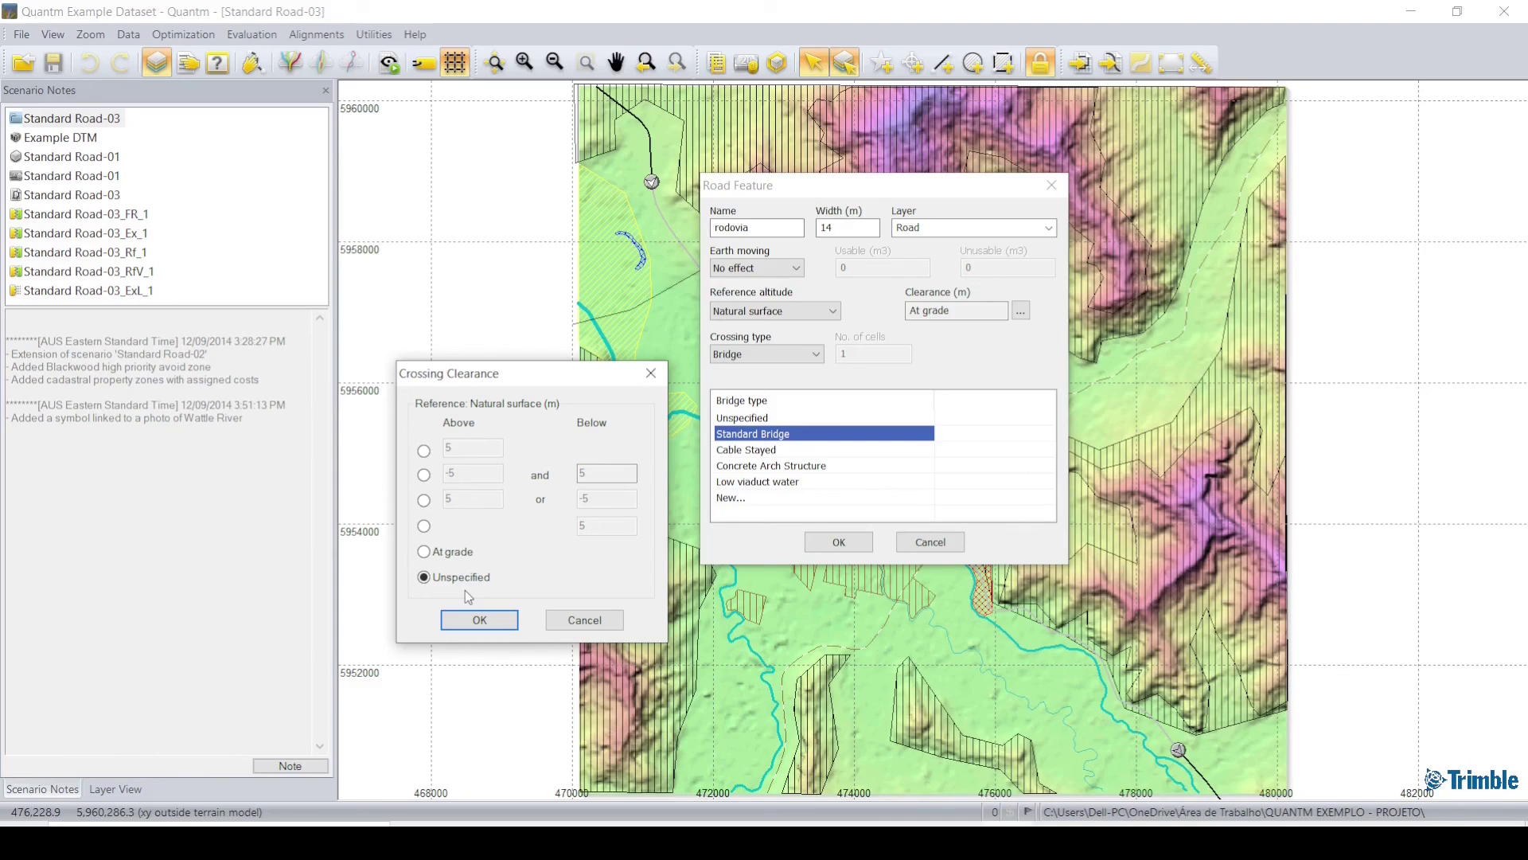
# - Set the crossing clearance to 8 m above the natural surface and accept the road feature's properties
pyautogui.click(427, 450)
pyautogui.write('8')
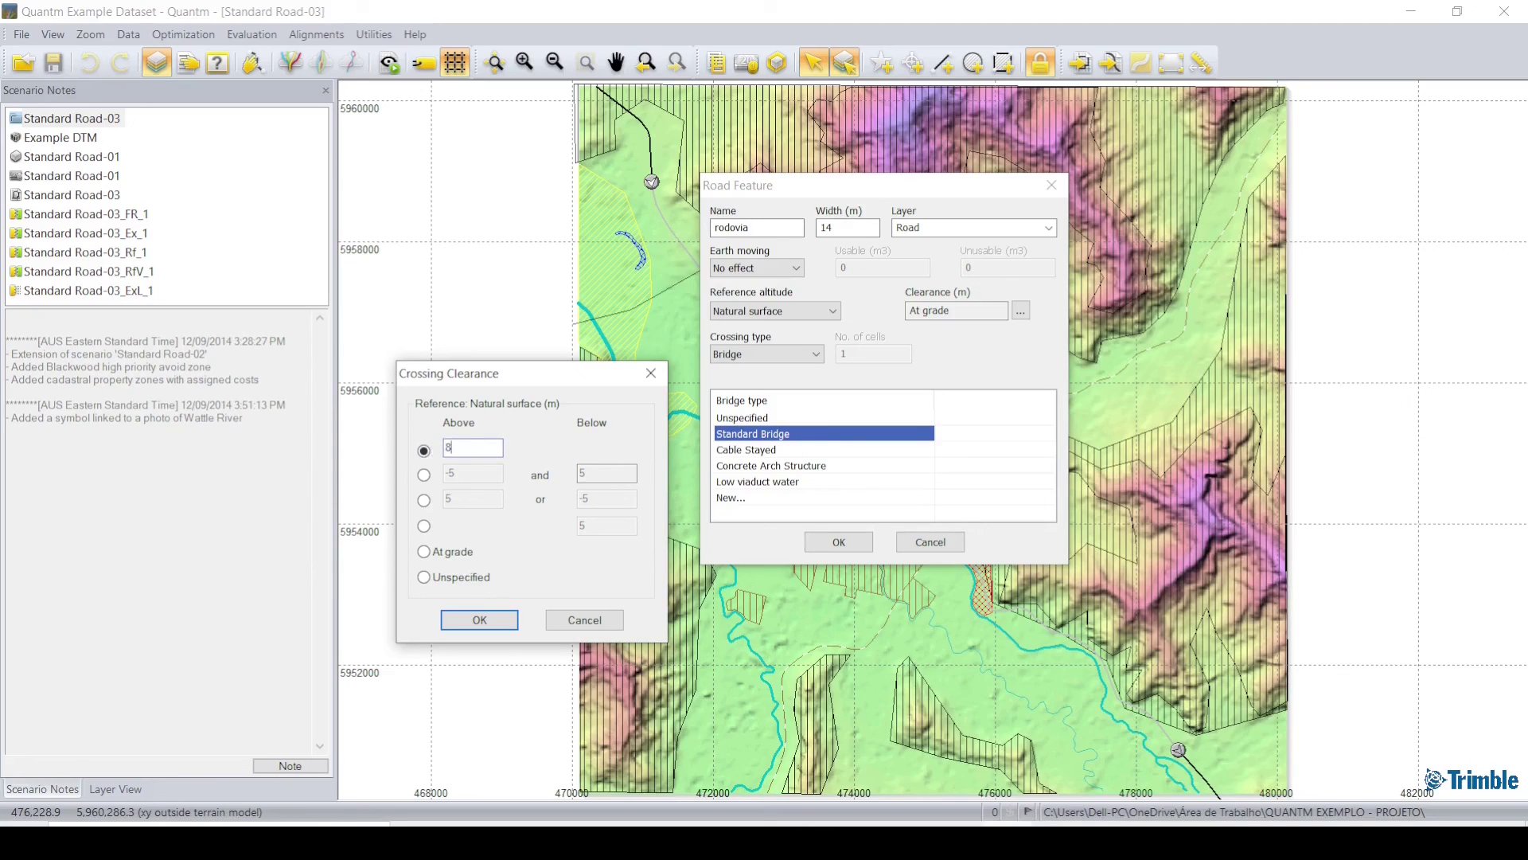
pyautogui.click(470, 620)
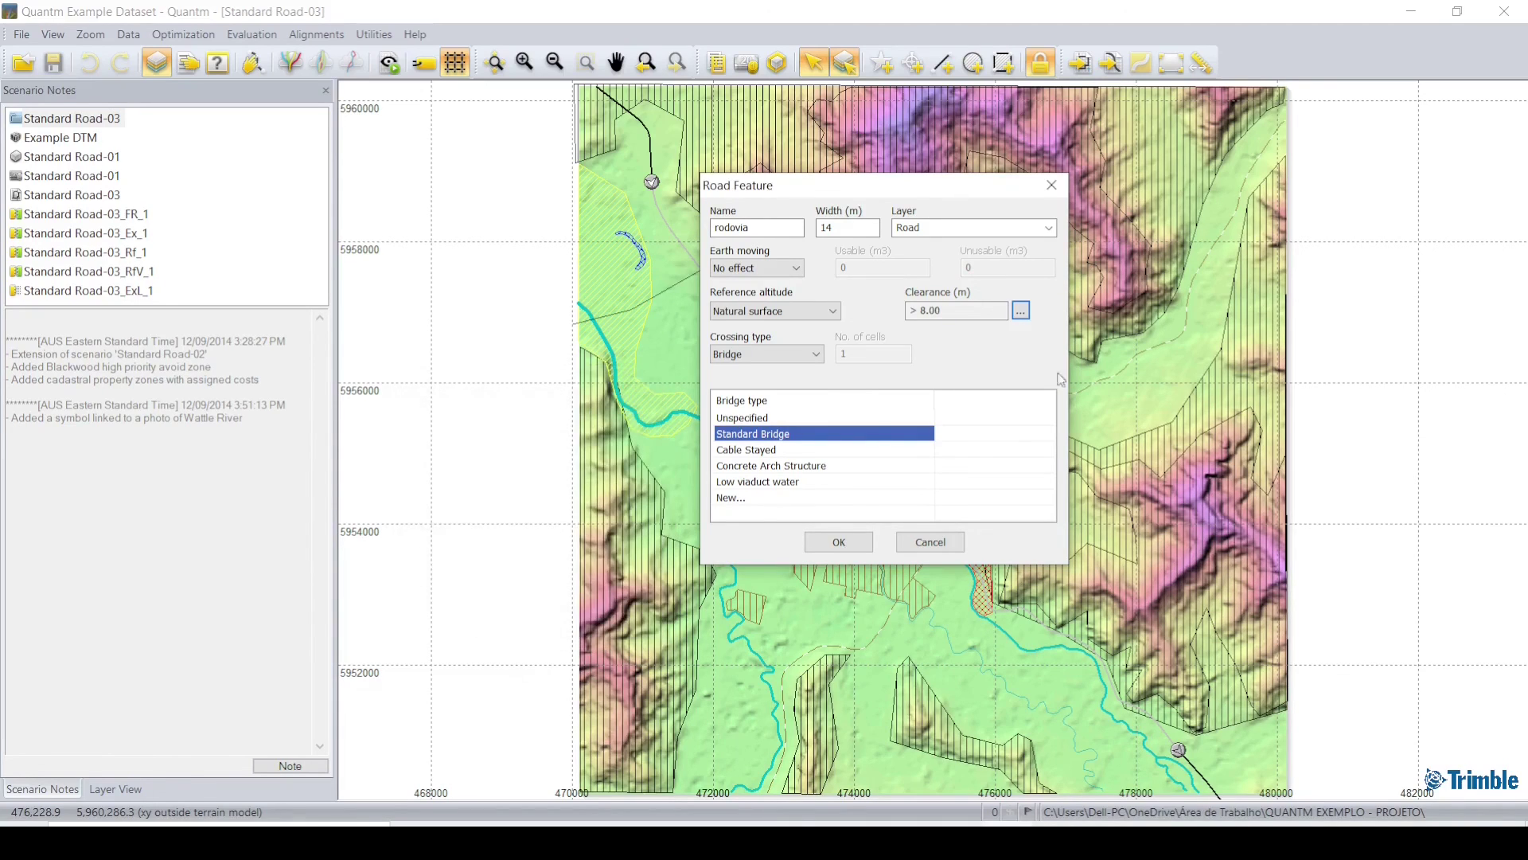
pyautogui.click(832, 541)
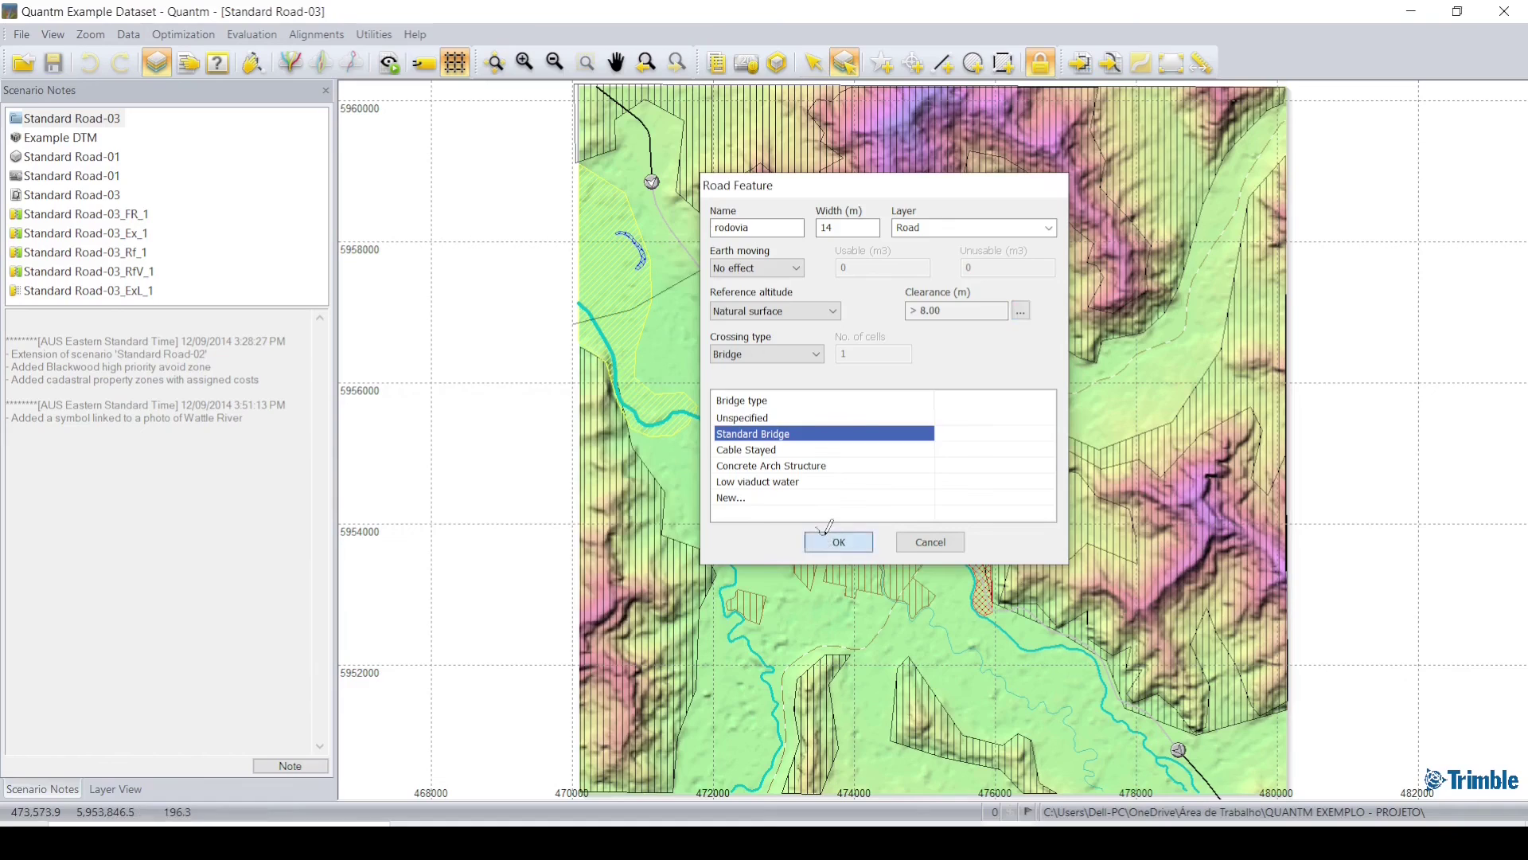